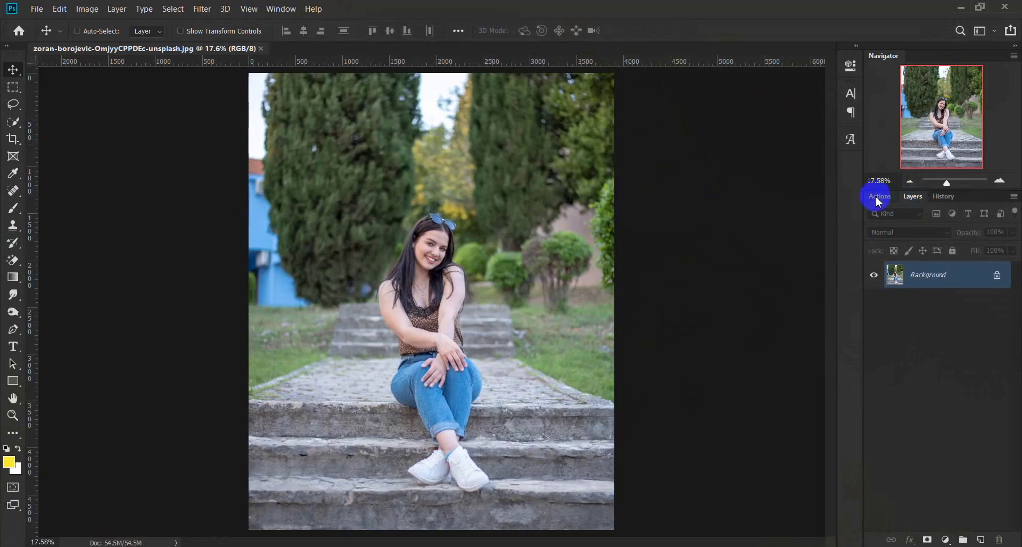
Run the Red Theme (Color Grade) action to turn the trees and grass red.
click(877, 201)
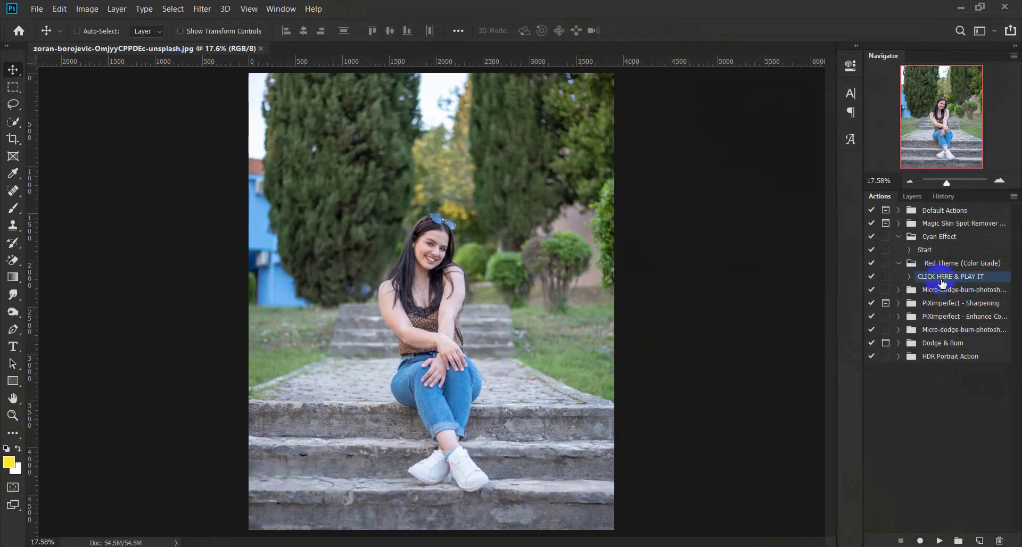
click(938, 541)
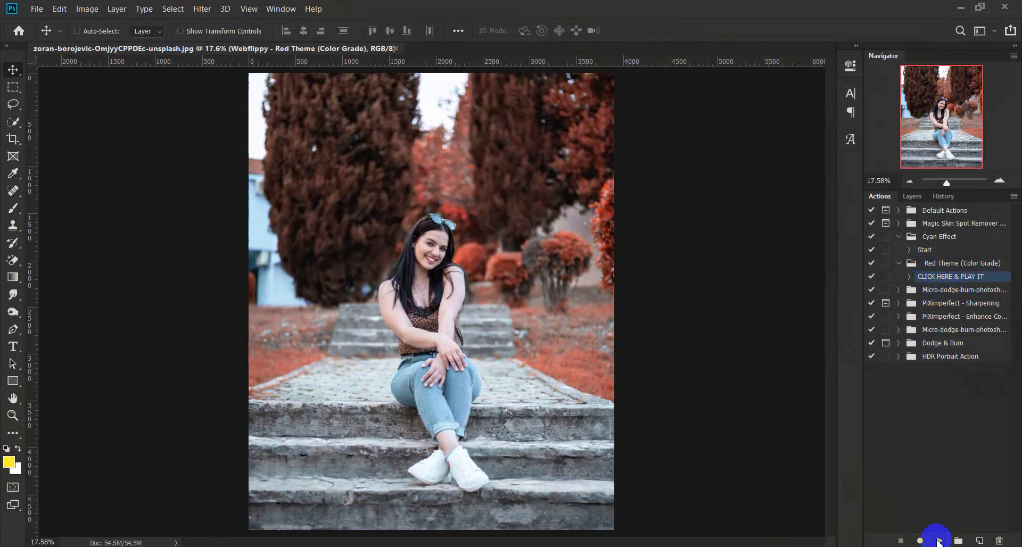
click(913, 196)
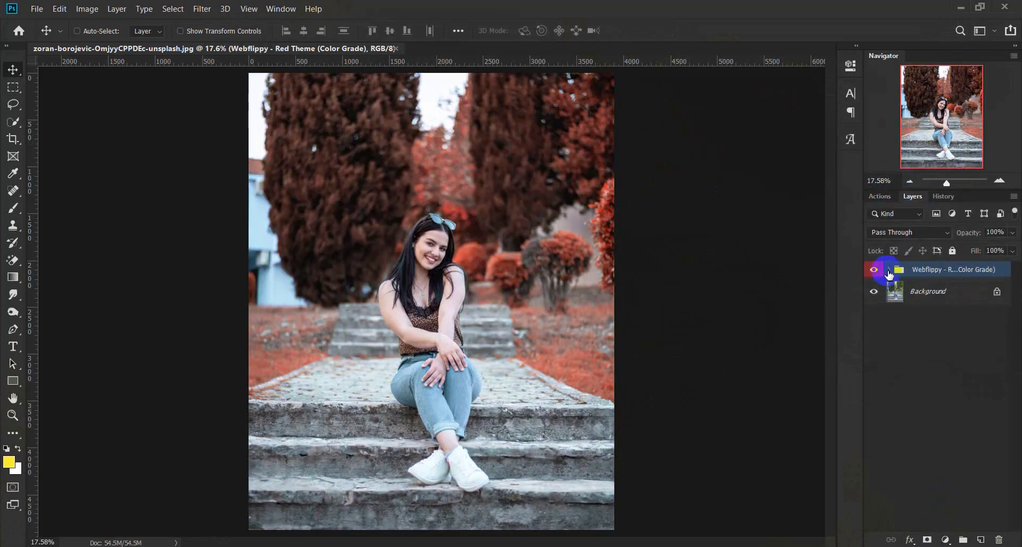
Expand the red grade group and toggle its adjustment layers to compare their effect.
click(889, 270)
drag(874, 292, 877, 350)
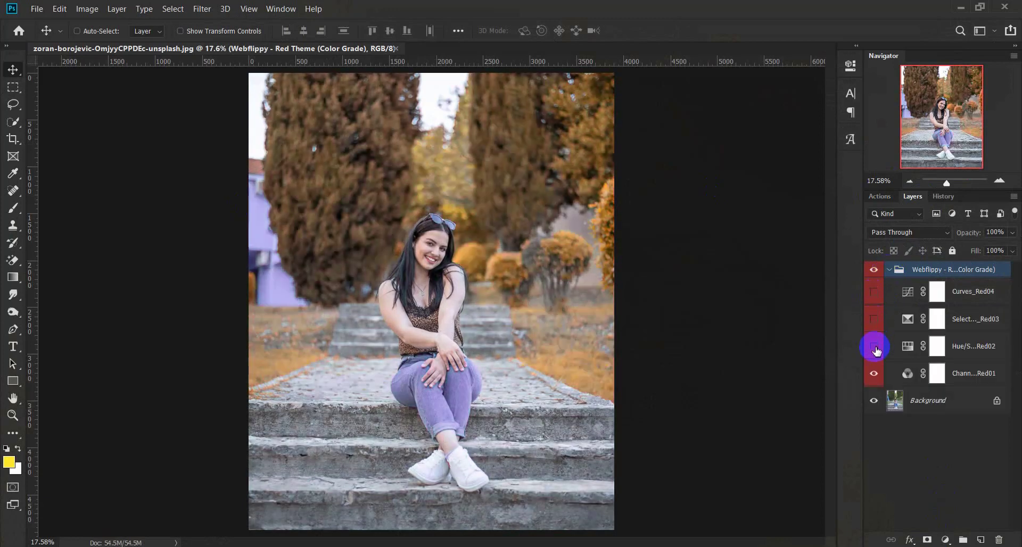
click(876, 349)
click(876, 349)
click(875, 376)
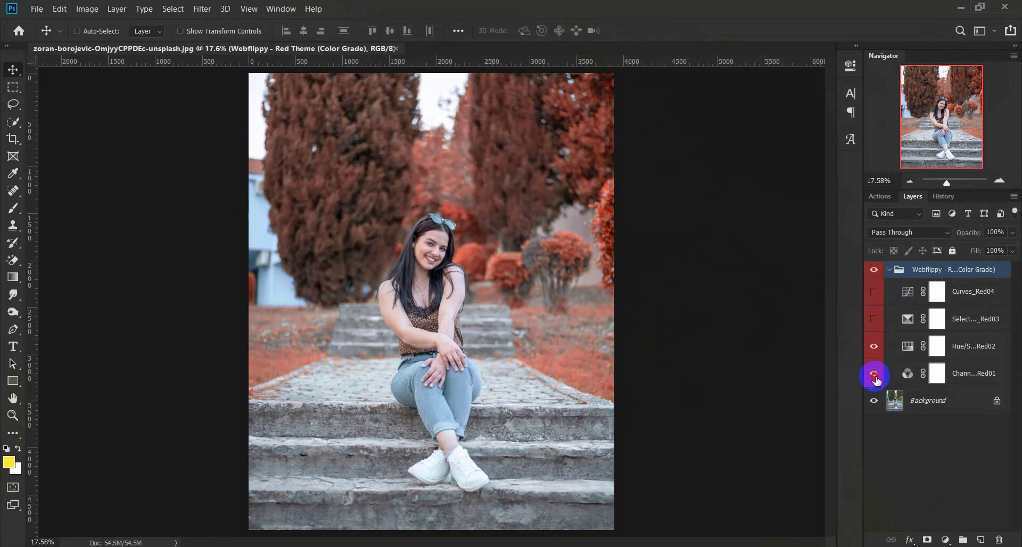
click(875, 375)
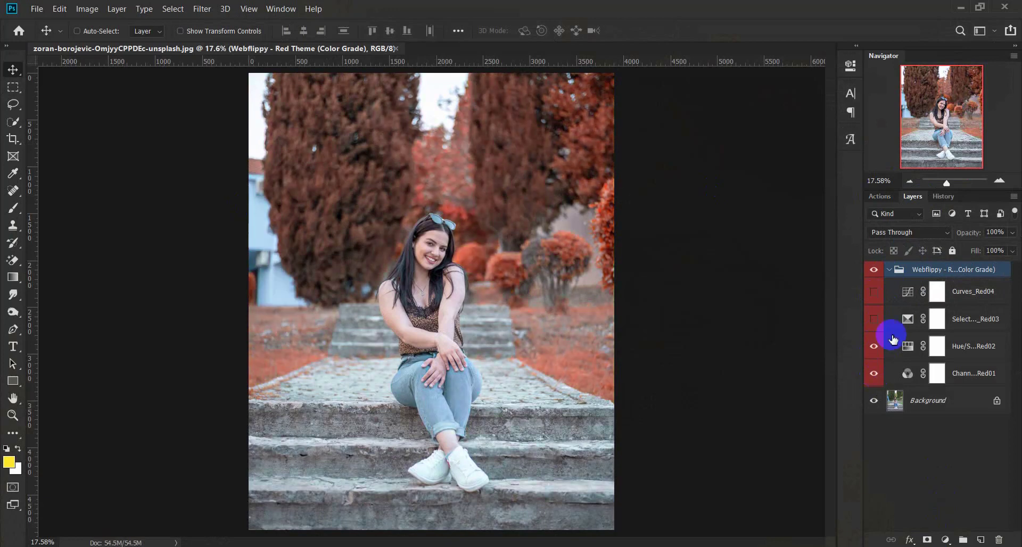
Delete the Curves_Red04 and Selective_Color_Red03 layers and collapse the group.
click(965, 321)
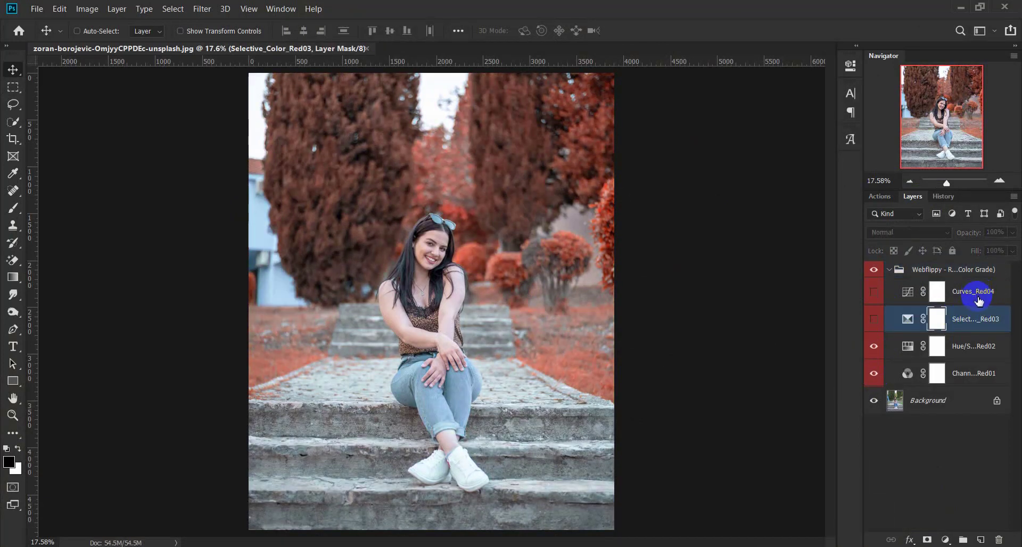
shift+click(980, 293)
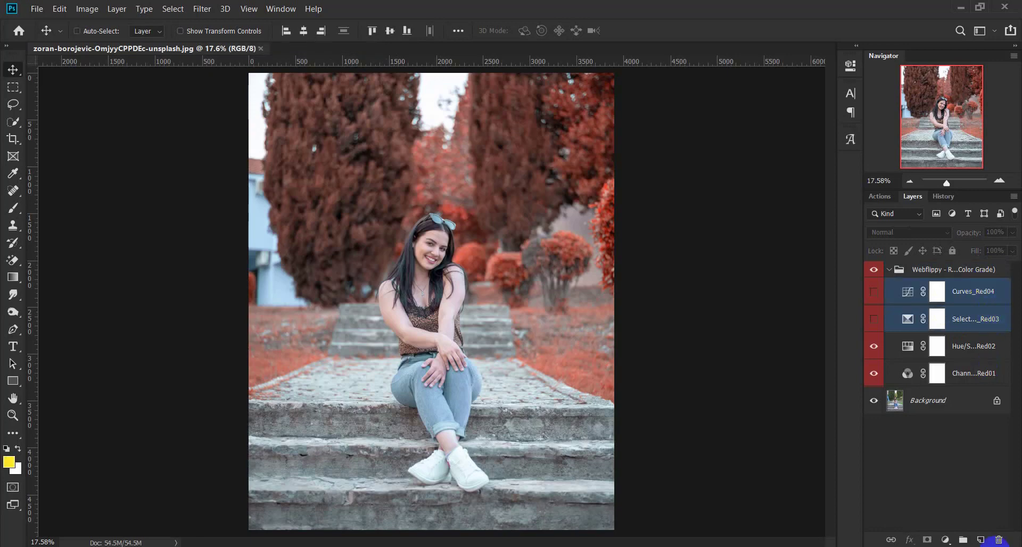
click(1000, 540)
click(890, 270)
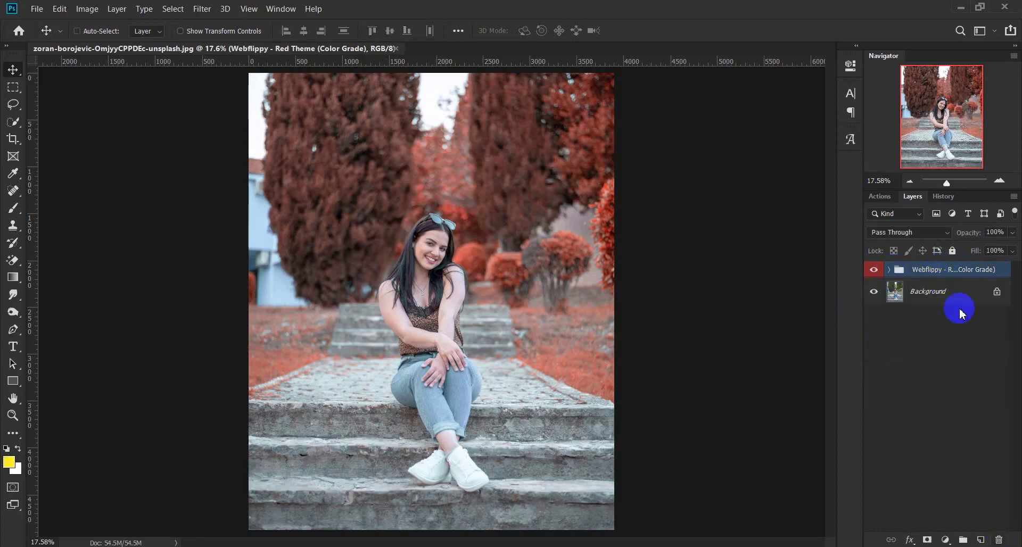
click(946, 540)
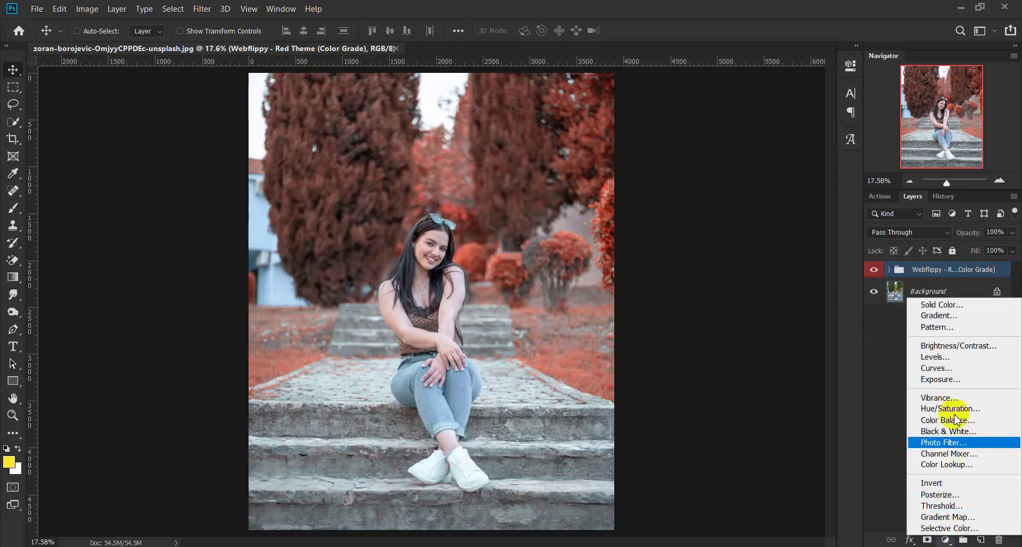
Add a Curves layer, bending the RGB curve down and pulling in the white point.
click(948, 368)
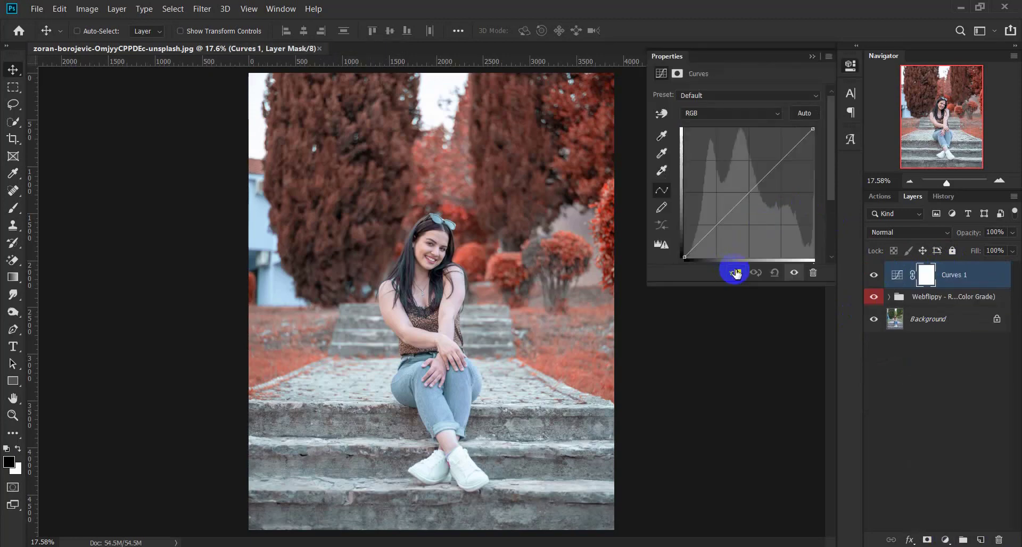
drag(746, 200, 752, 200)
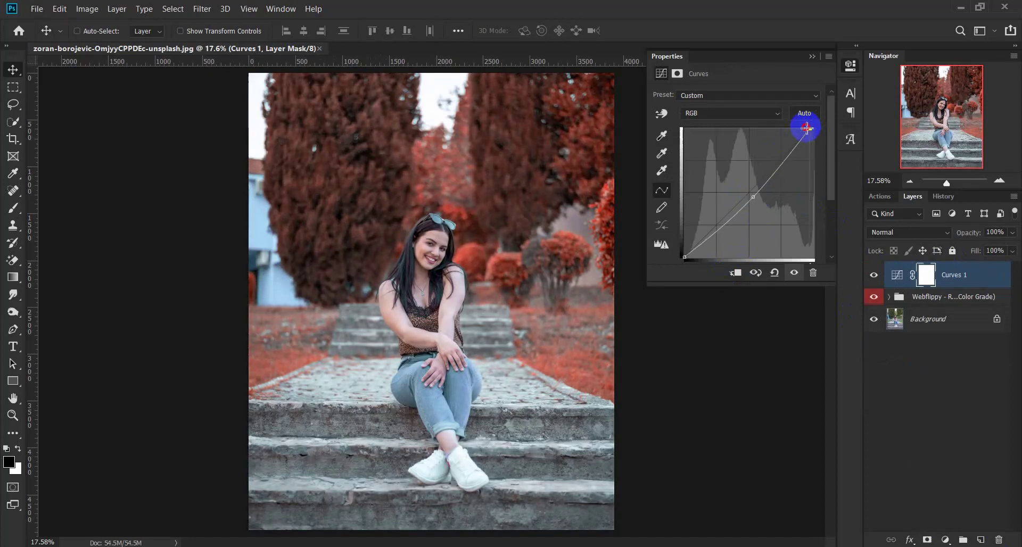
drag(807, 128, 813, 134)
Raise the Red channel curve to warm the skin, checking it zoomed in on the face.
click(730, 114)
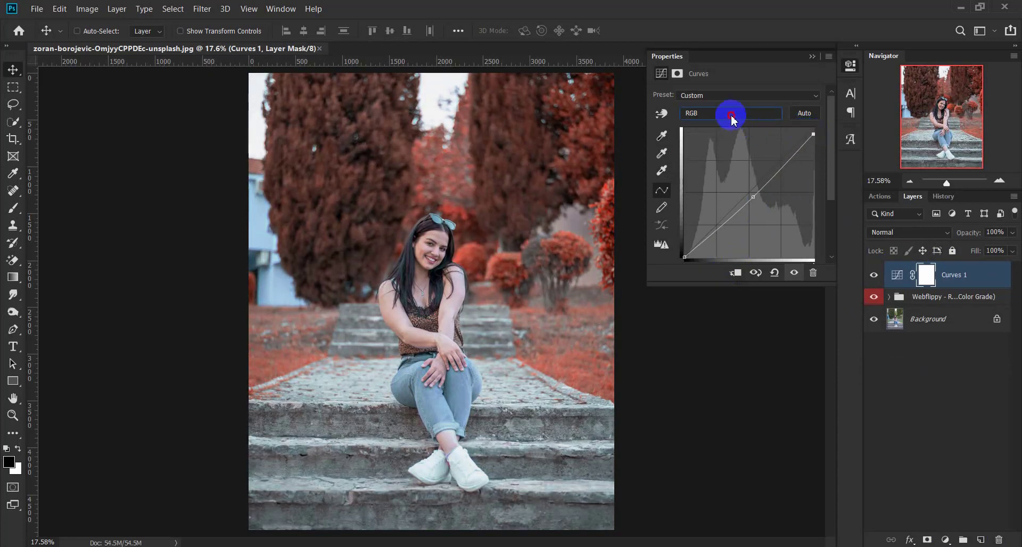
click(731, 134)
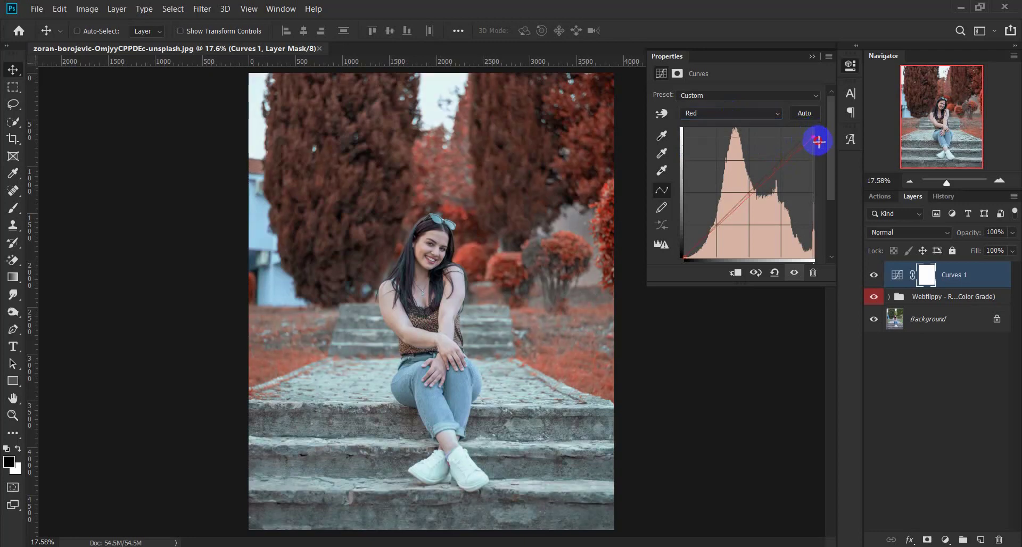
click(13, 416)
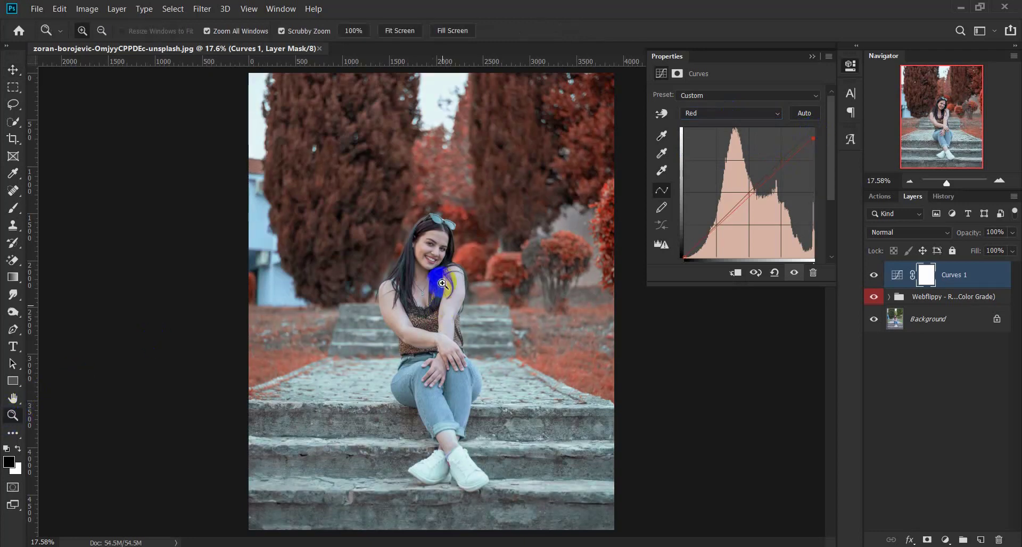
drag(433, 251, 502, 346)
click(756, 190)
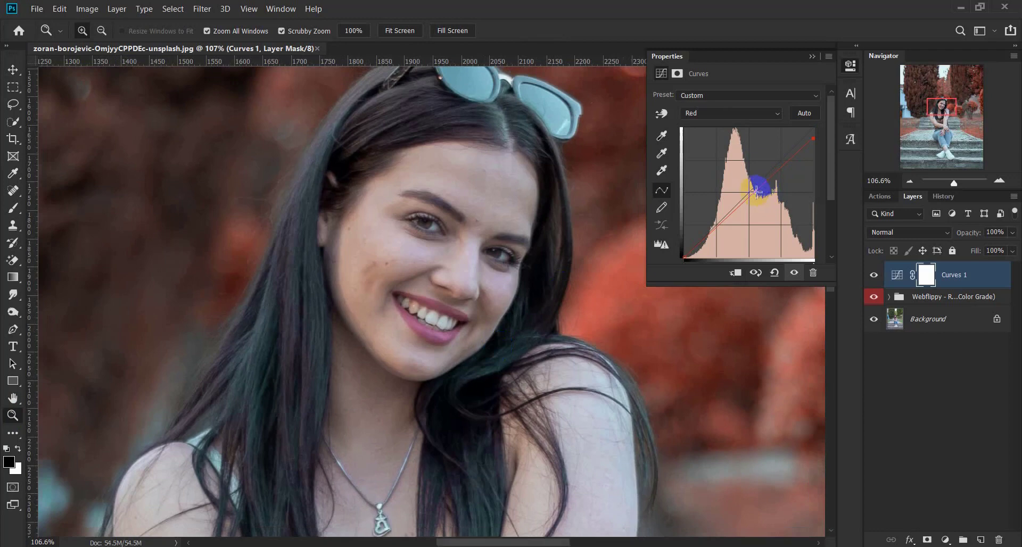
drag(750, 184, 748, 183)
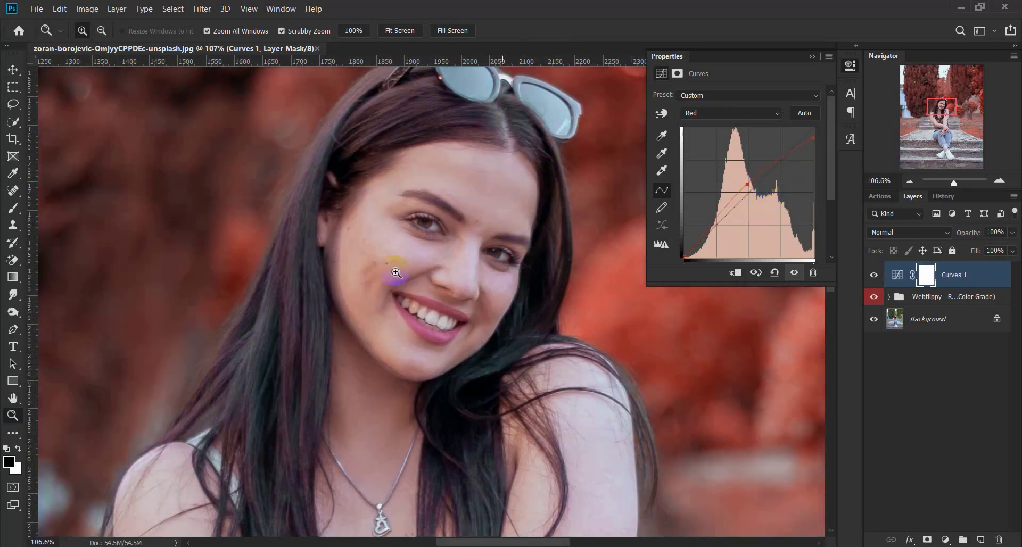
key(ctrl+0)
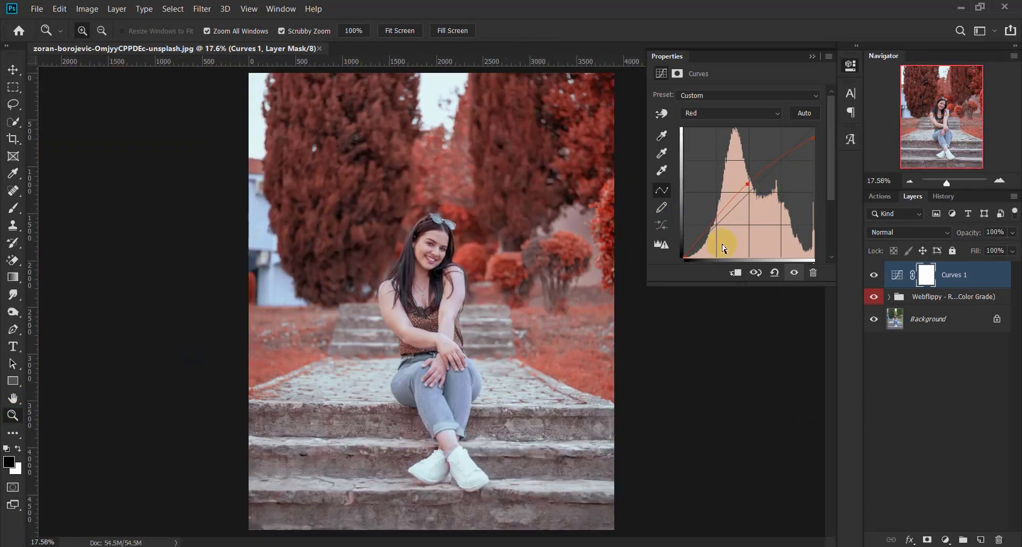
Toggle the Curves 1 layer on and off to compare the warming.
click(874, 275)
click(874, 274)
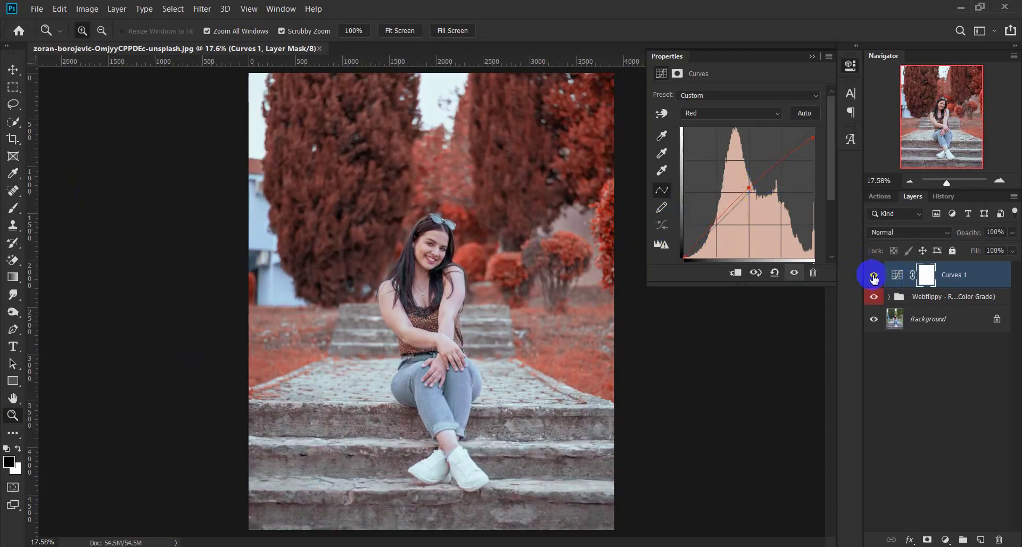
click(876, 276)
click(876, 275)
click(876, 275)
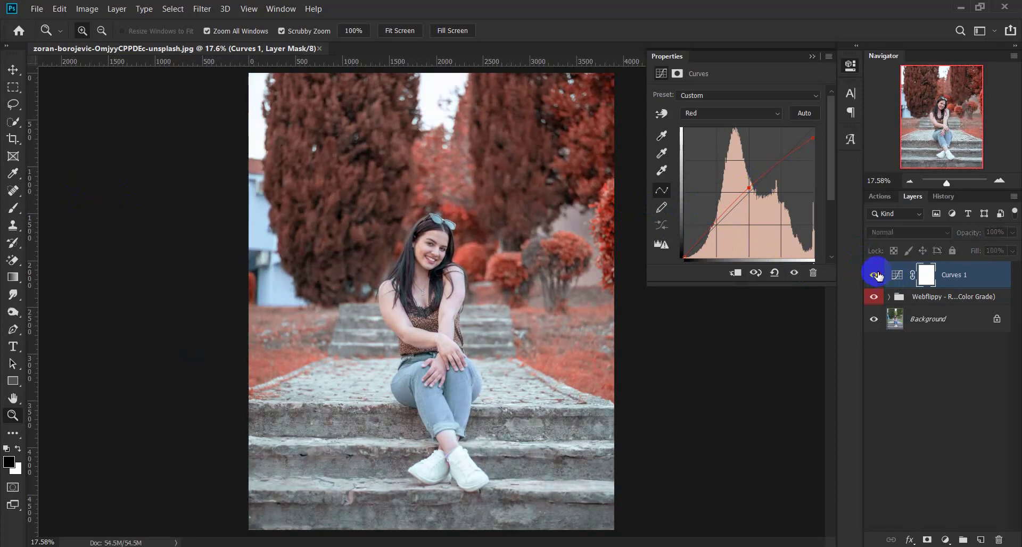
click(876, 275)
click(946, 540)
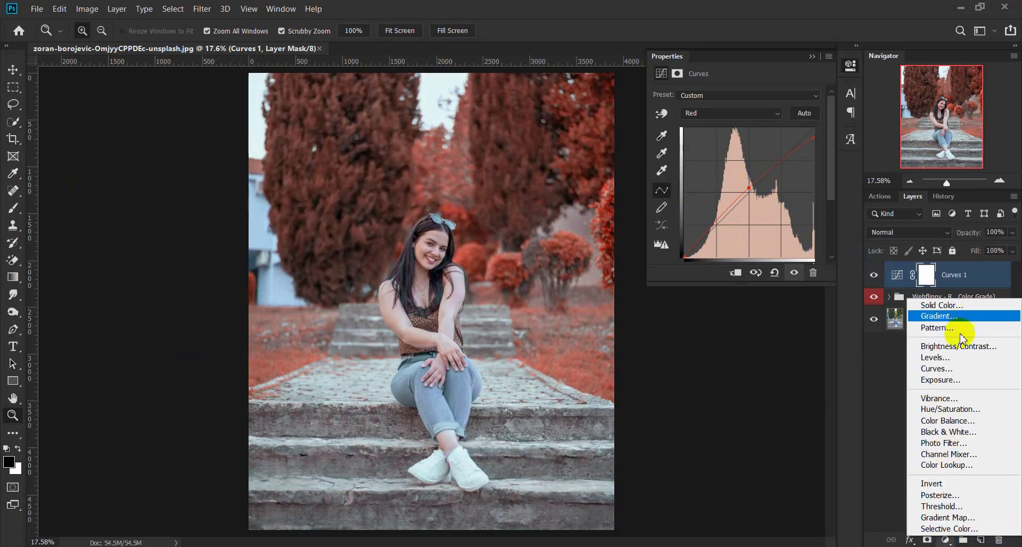
Add a Brightness/Contrast layer with brightness 19 and contrast 1, comparing before and after.
click(960, 347)
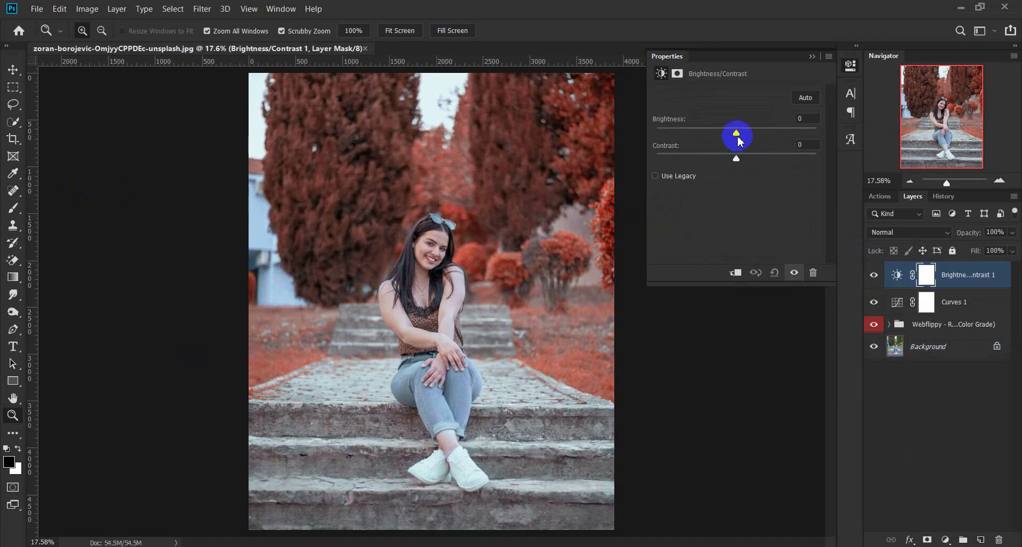
drag(741, 137, 743, 159)
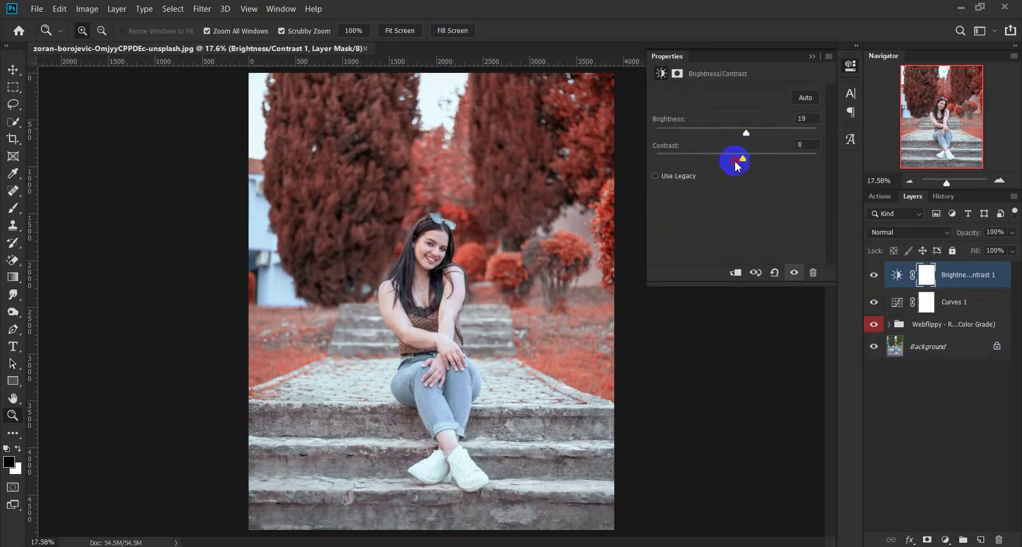
click(875, 275)
click(874, 275)
drag(298, 374, 342, 359)
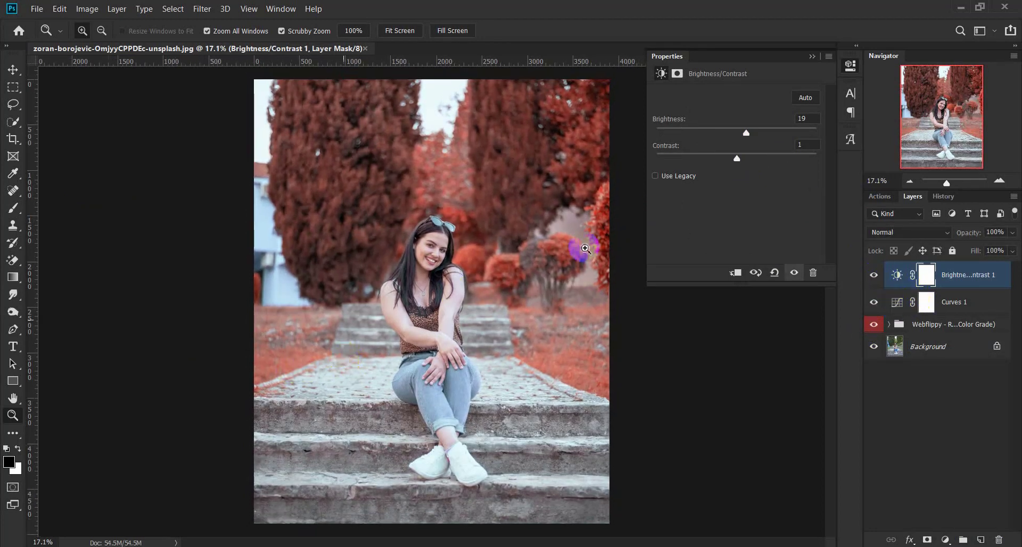
click(812, 57)
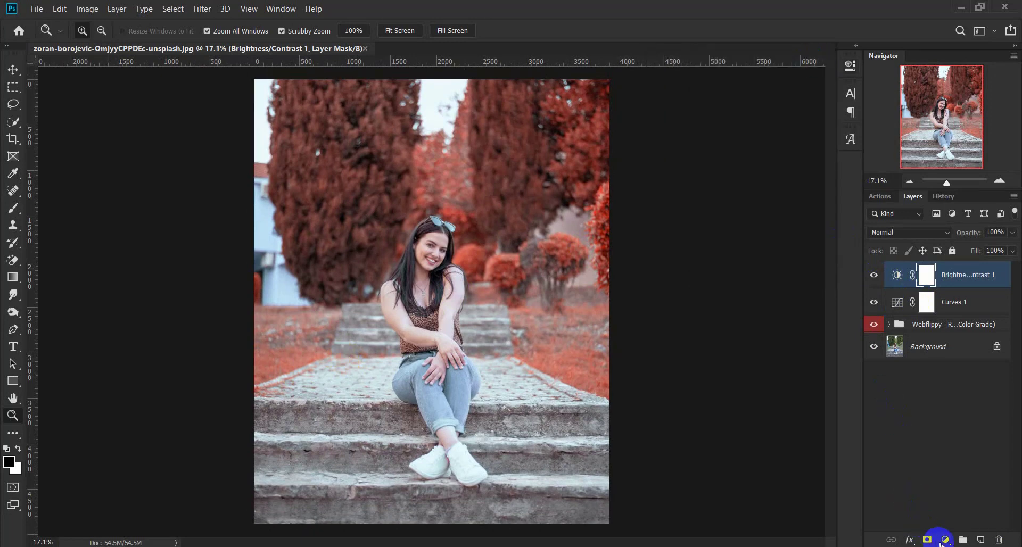
Add a new layer and set up a soft round black brush at 35% opacity.
click(981, 541)
click(407, 346)
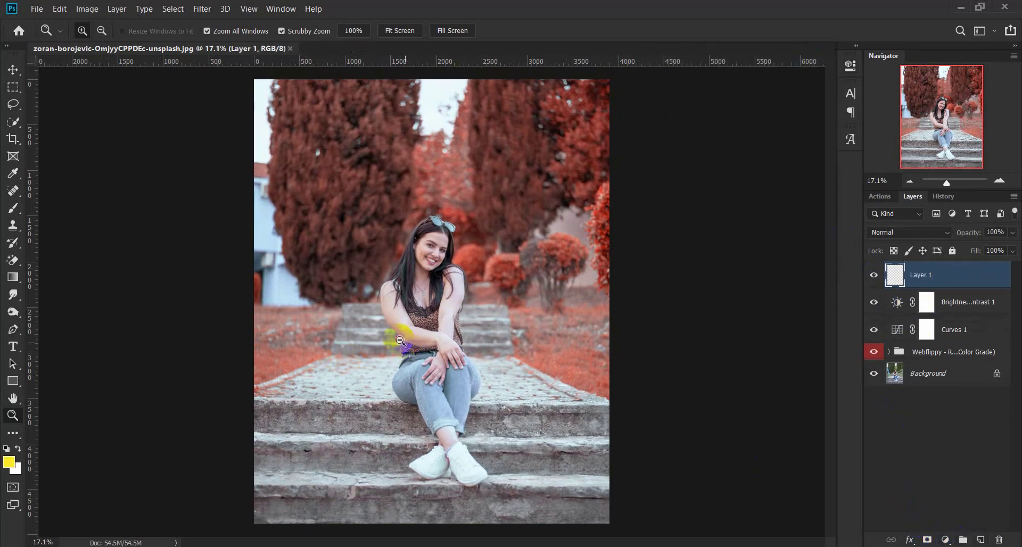
drag(400, 339, 383, 341)
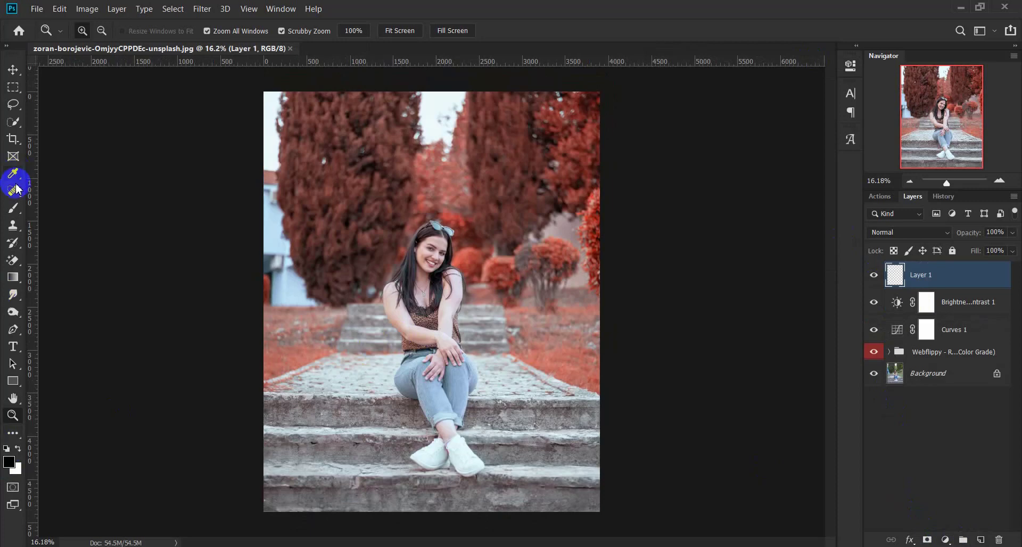
click(13, 208)
right_click(457, 228)
click(555, 341)
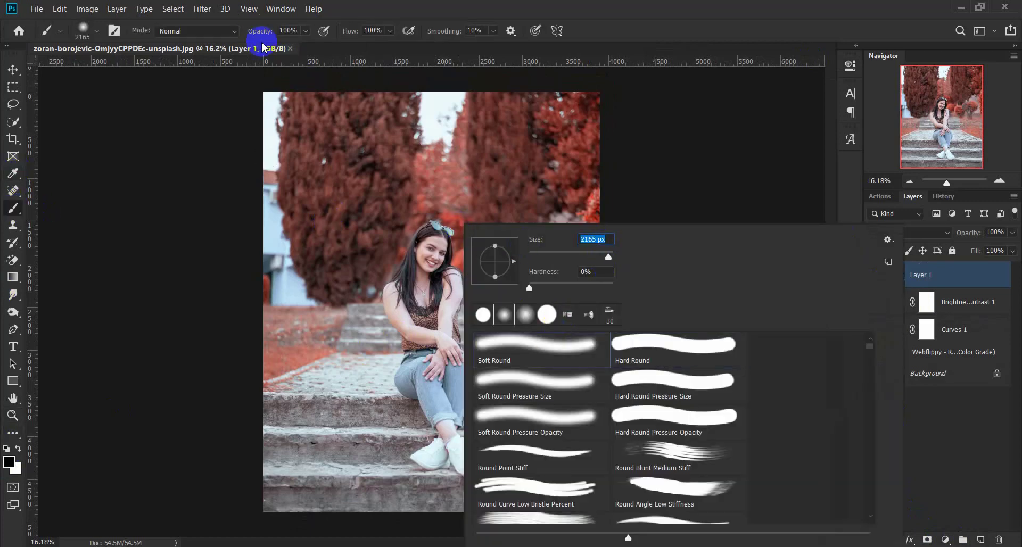
drag(260, 31, 216, 39)
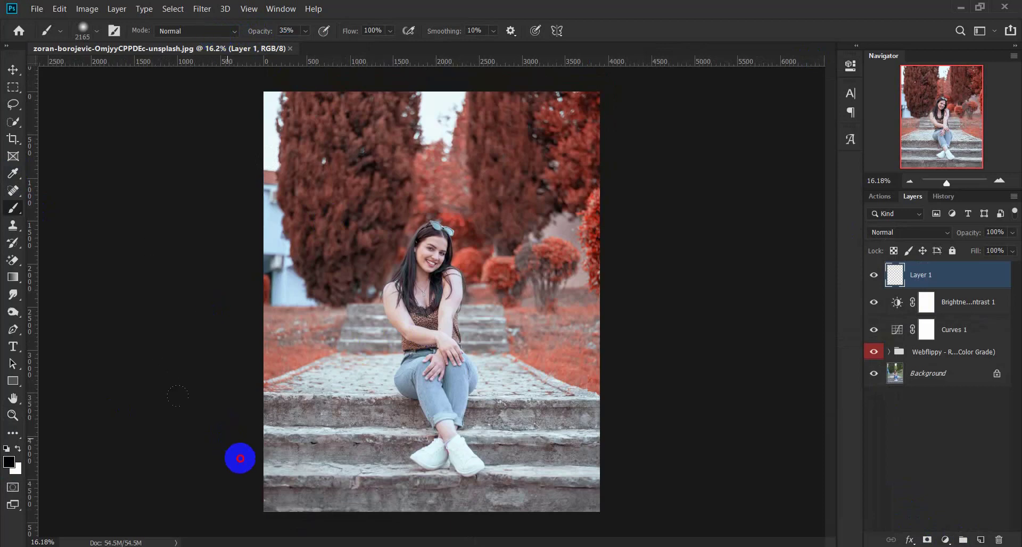
click(336, 539)
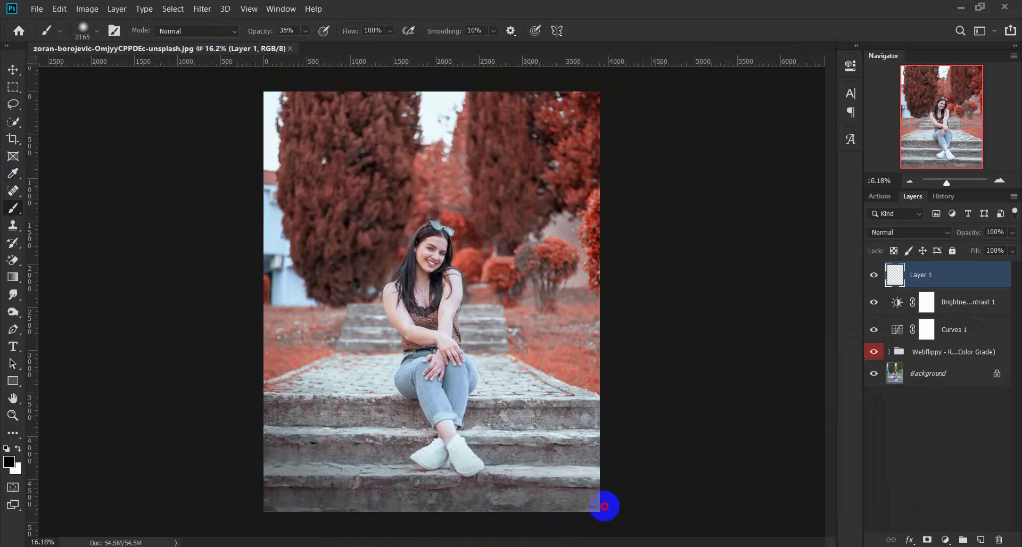
Paint dark tone over the lower stairs and shoes, comparing with Layer 1 hidden.
drag(656, 426, 352, 519)
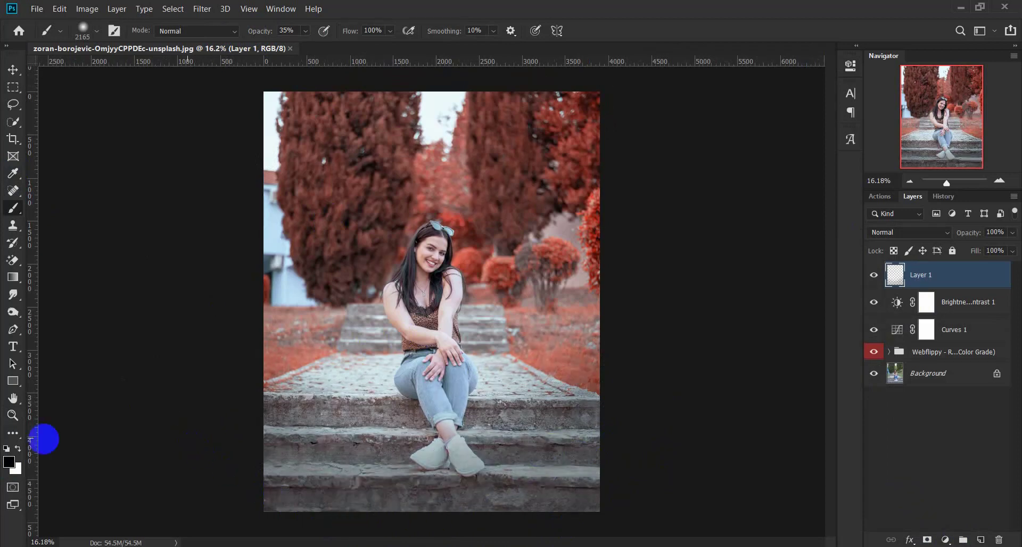
click(12, 415)
right_click(430, 457)
click(450, 461)
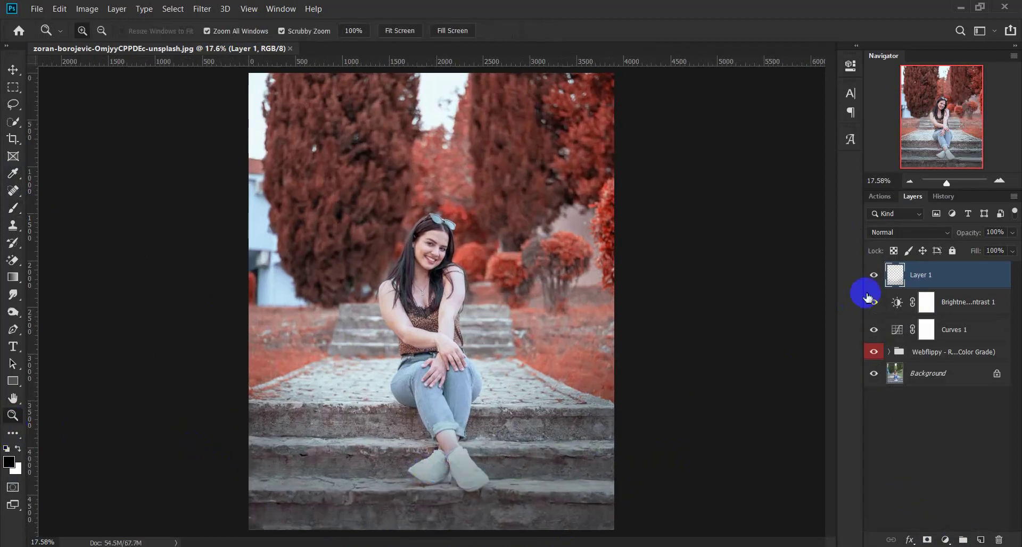
click(874, 276)
click(874, 282)
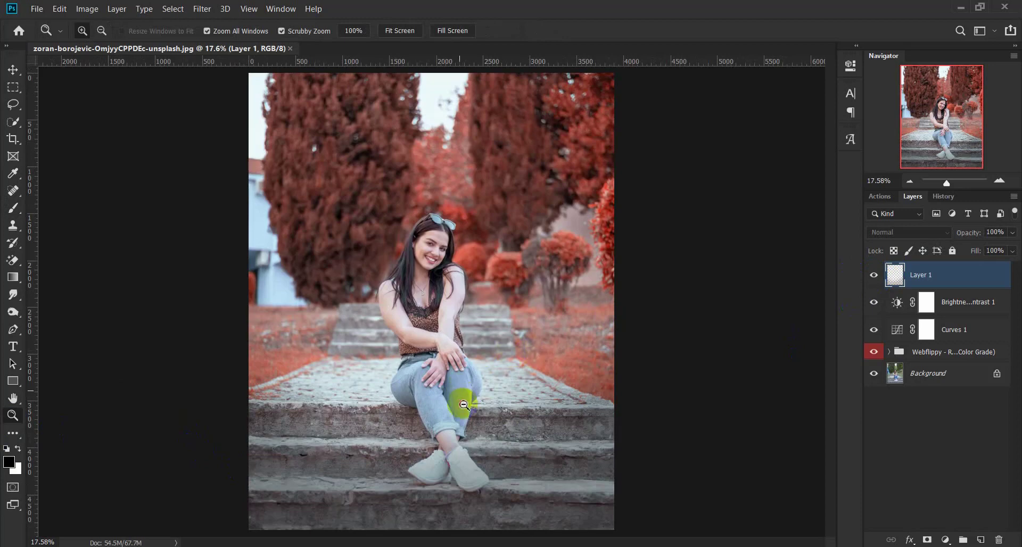
drag(417, 228, 393, 288)
Add a layer mask to Layer 1 and paint on it to blend the darkening.
click(927, 540)
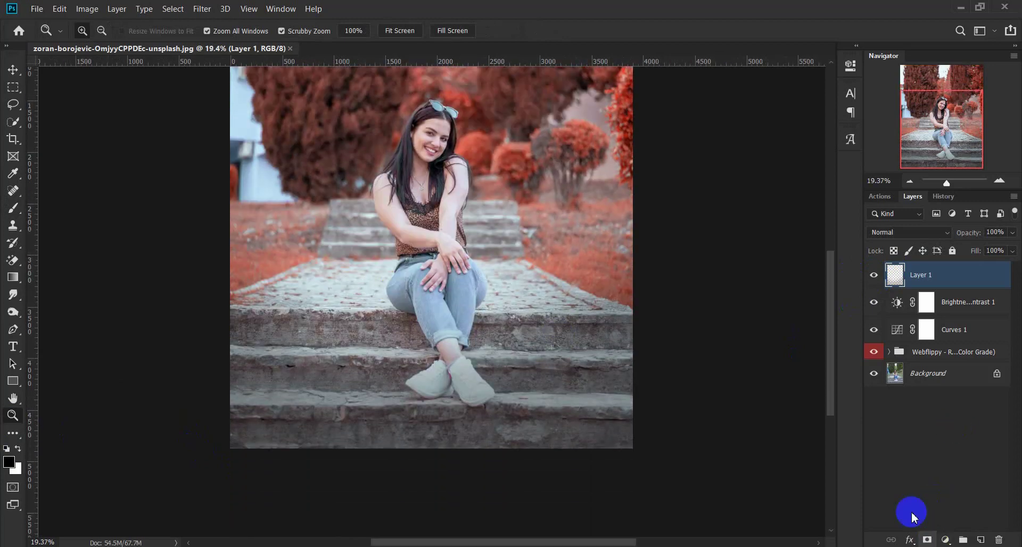
key(b)
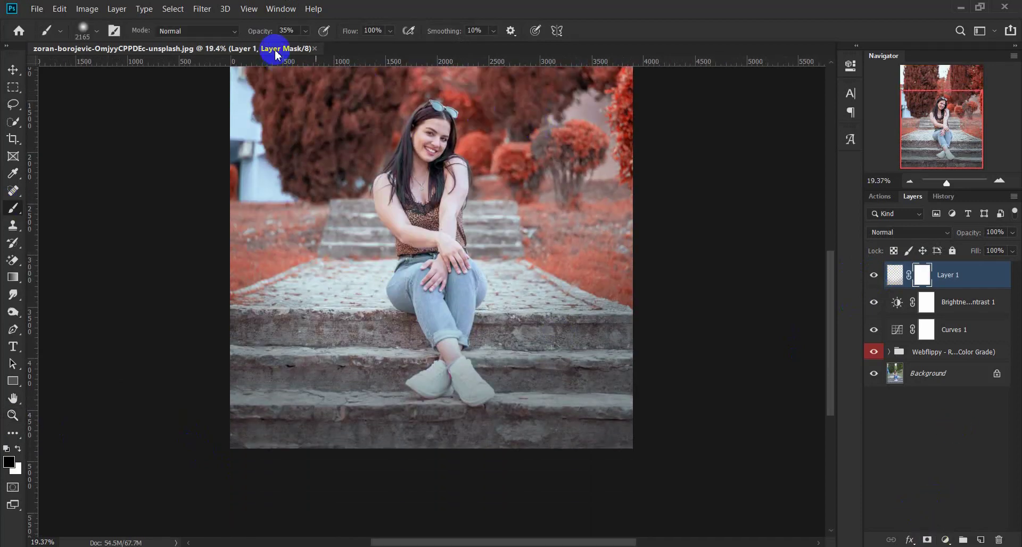
drag(554, 290, 555, 299)
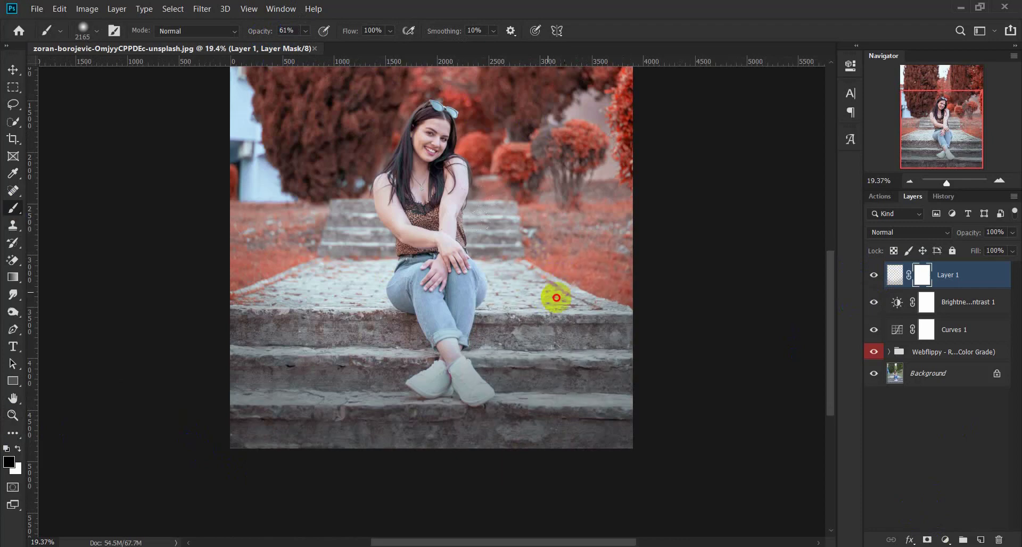
drag(448, 276, 27, 417)
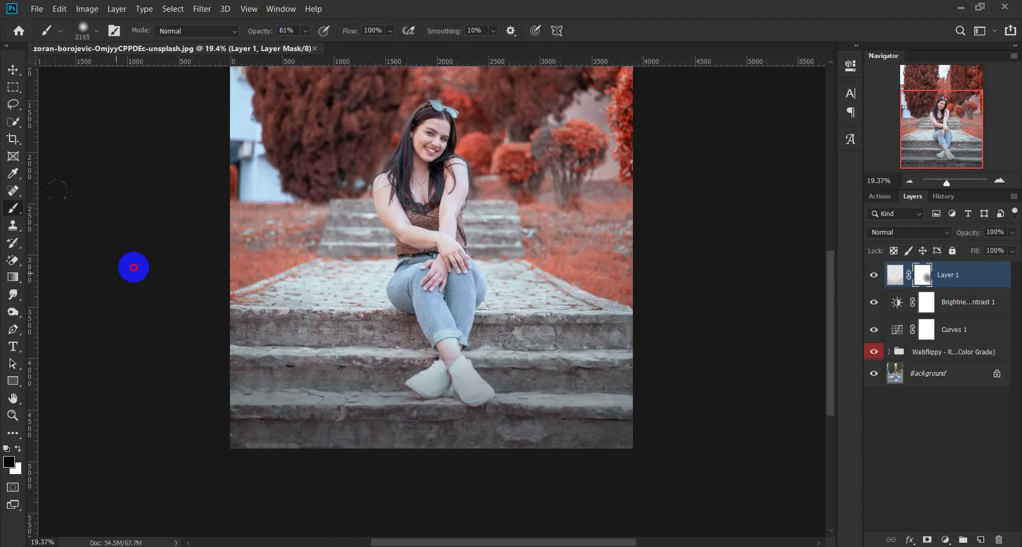
Compare Layer 1 on and off and fit the whole image on screen.
click(24, 416)
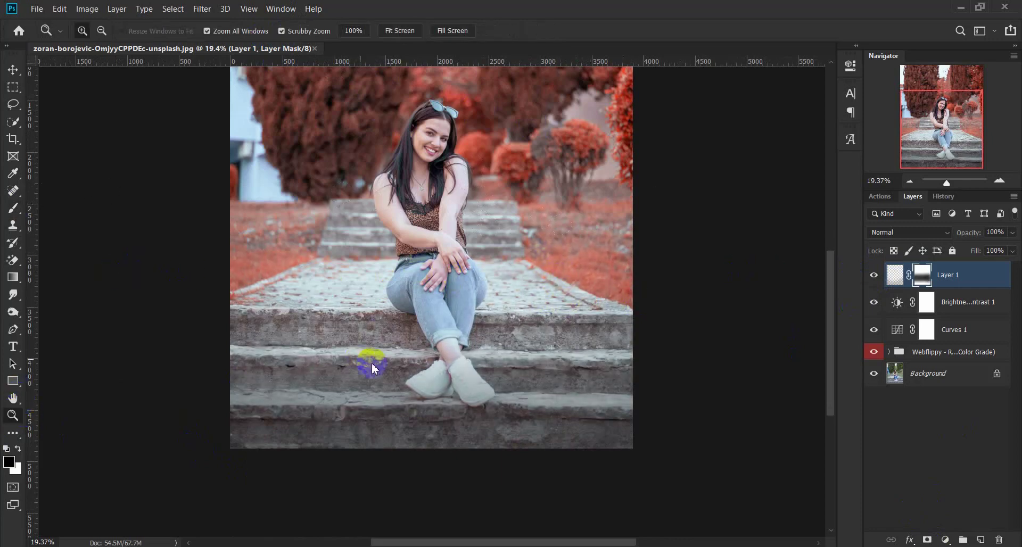
drag(372, 360, 475, 361)
click(873, 275)
click(874, 274)
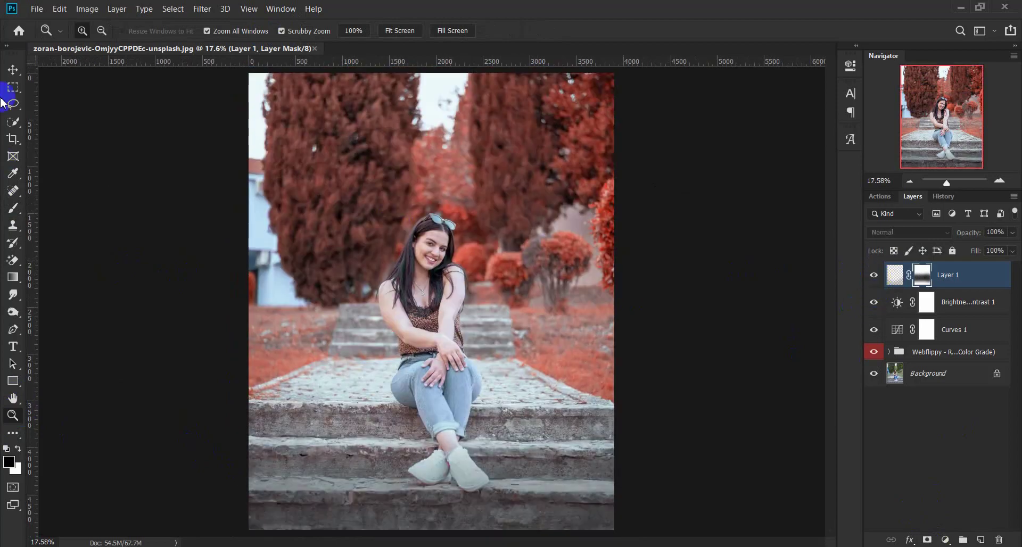
drag(430, 240, 452, 290)
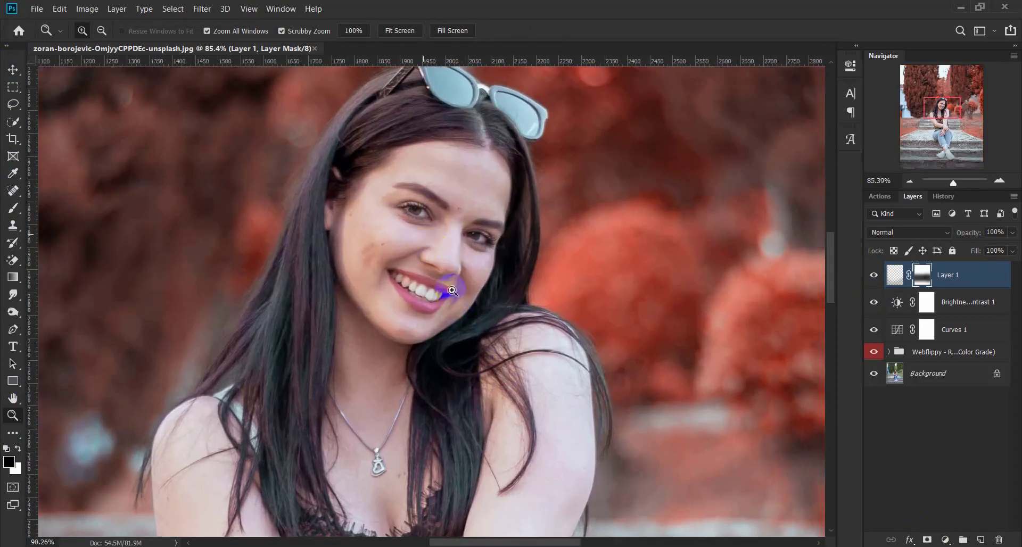
right_click(454, 287)
click(471, 299)
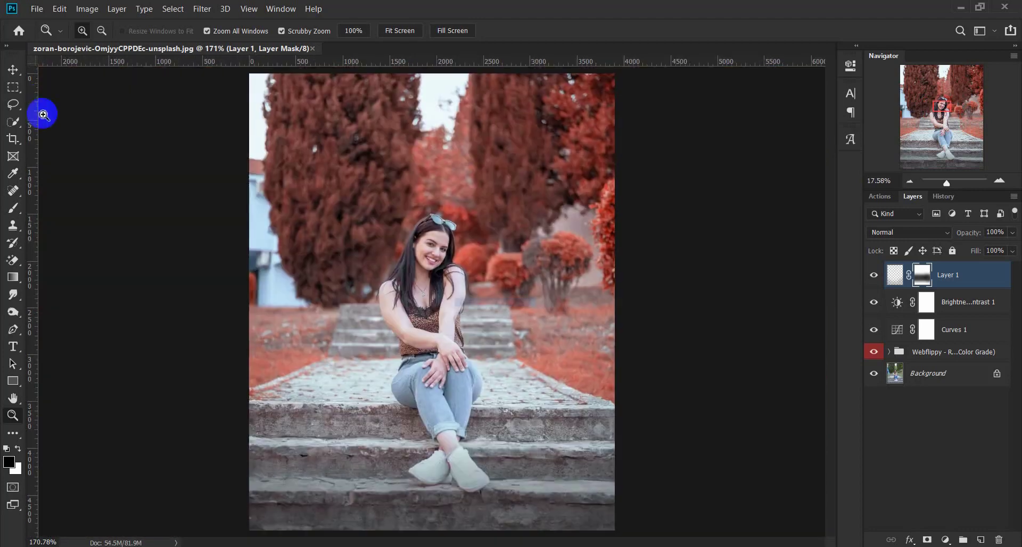
click(12, 70)
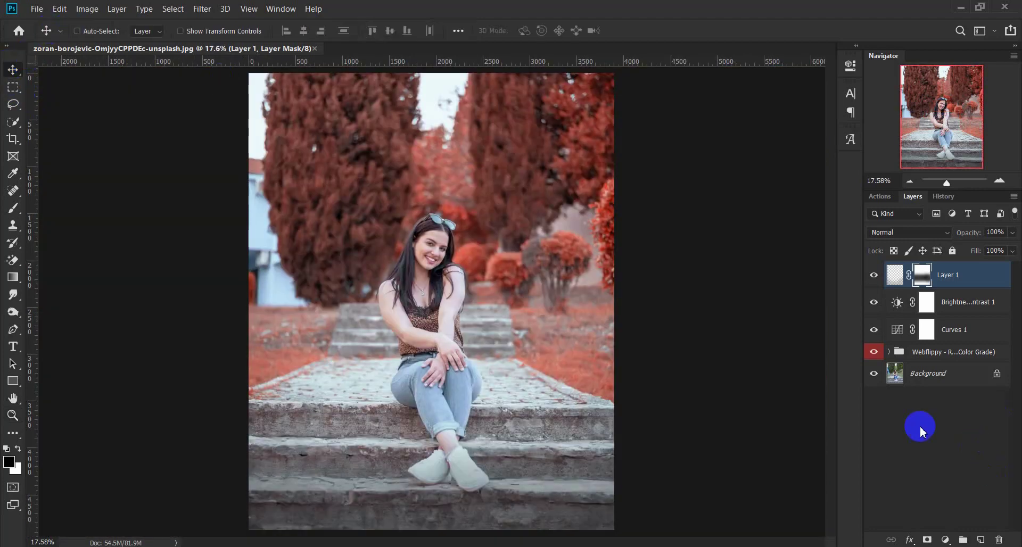
Create Layer 2 with a soft white brush at 100% opacity, around 4700 px.
click(981, 541)
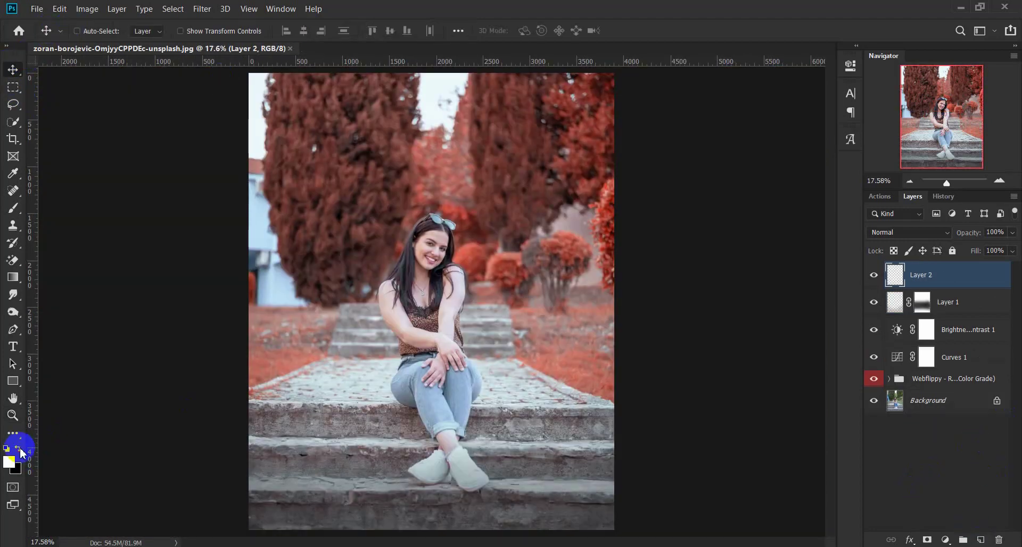
click(13, 208)
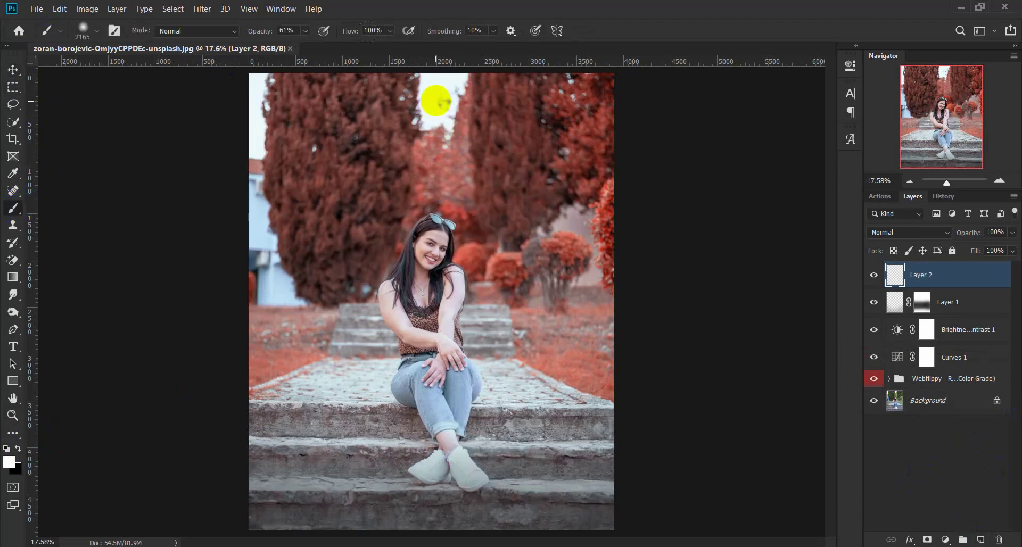
right_click(450, 108)
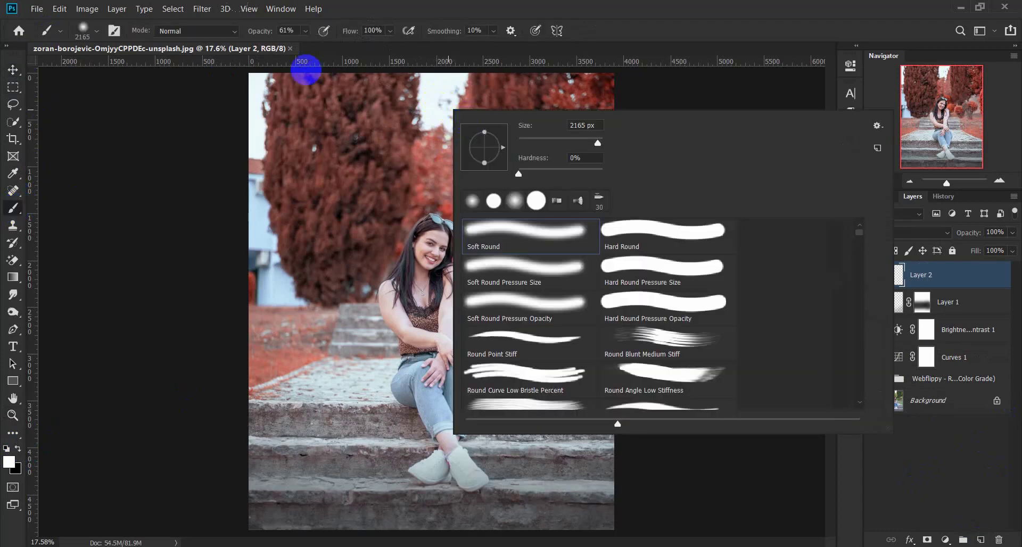
drag(263, 37, 307, 34)
right_click(454, 116)
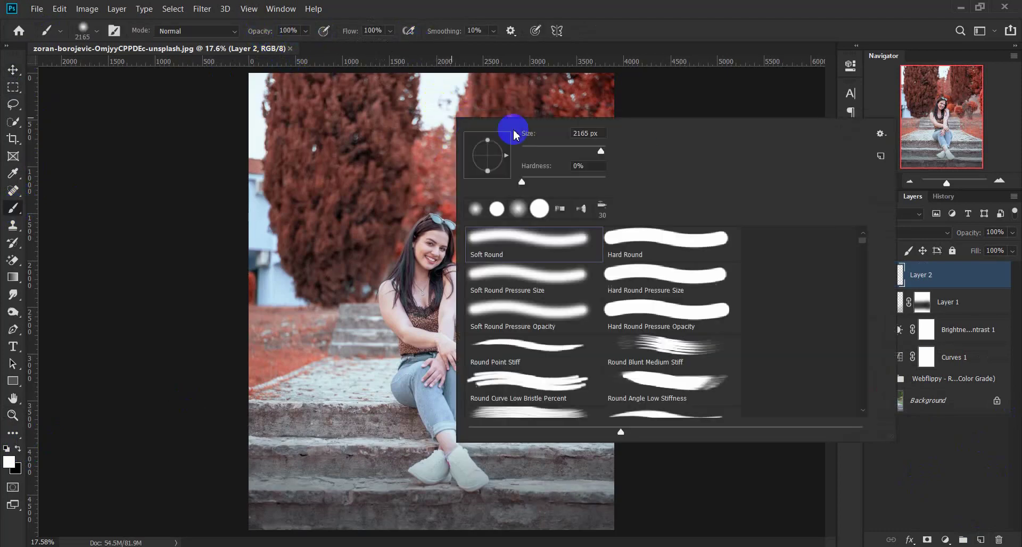
drag(607, 154, 613, 154)
click(472, 81)
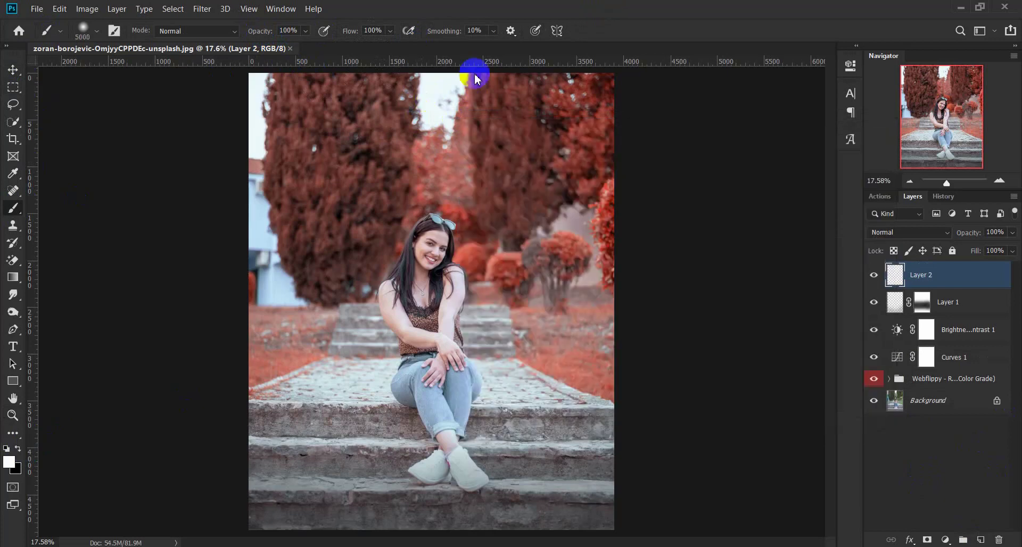
key(bracketleft)
key(bracketleft)
key(bracketleft)
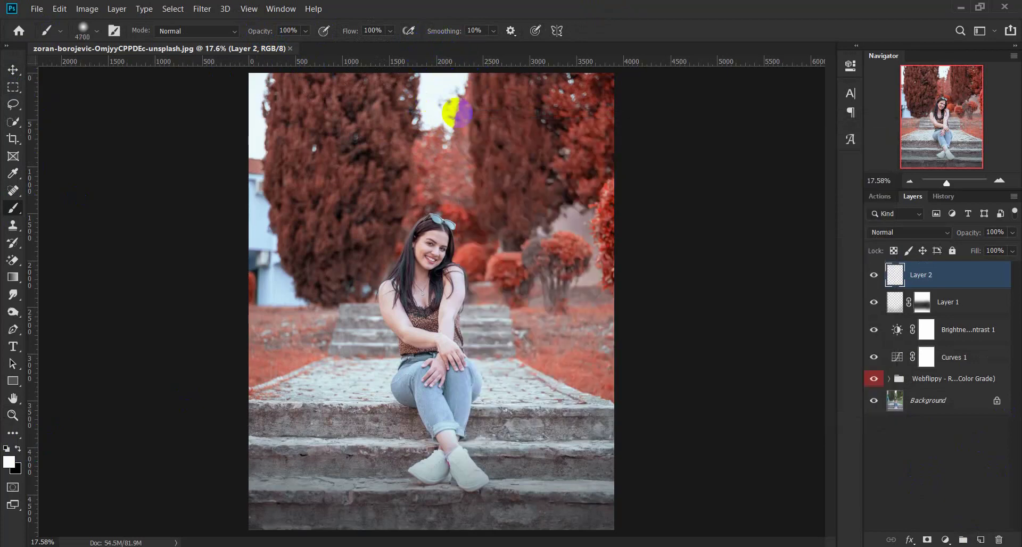
Dab a large soft white glow at the top centre of the photo, then reset the brush size.
click(453, 74)
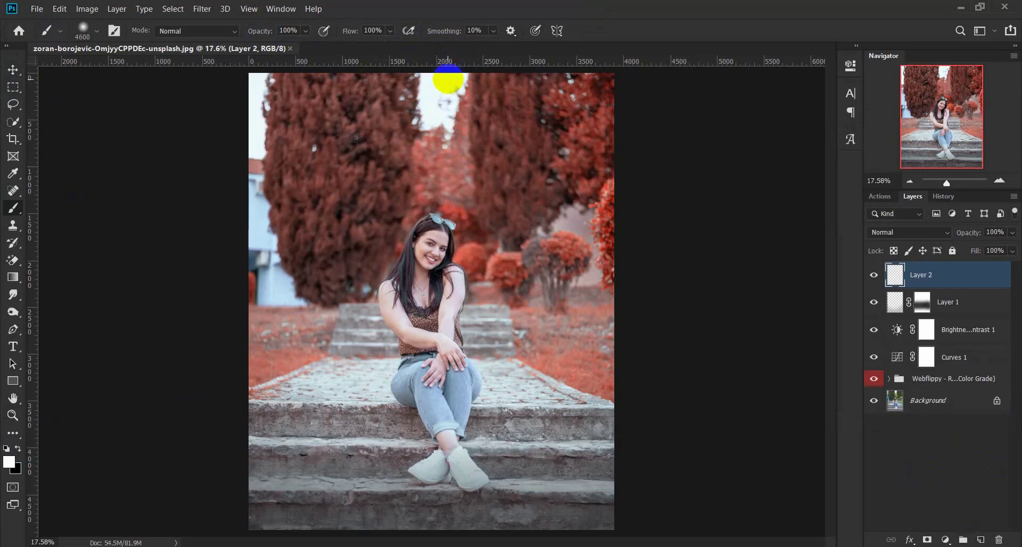
right_click(463, 97)
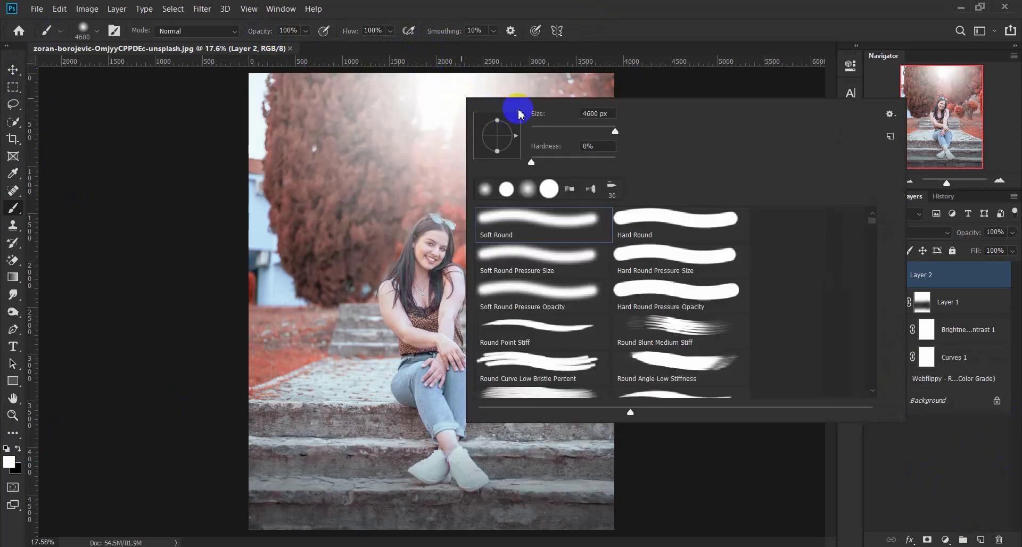
click(542, 131)
click(13, 70)
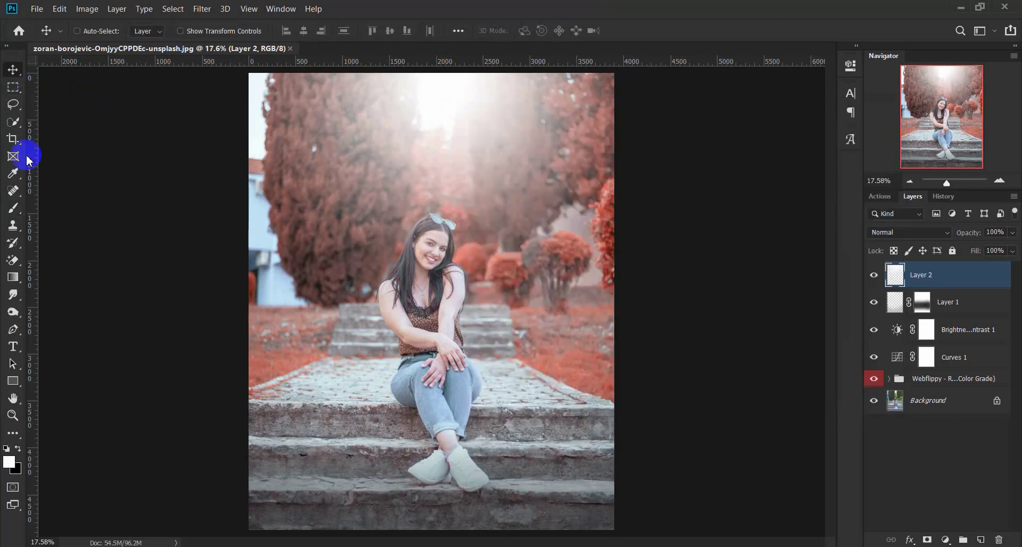
click(13, 415)
alt+click(341, 374)
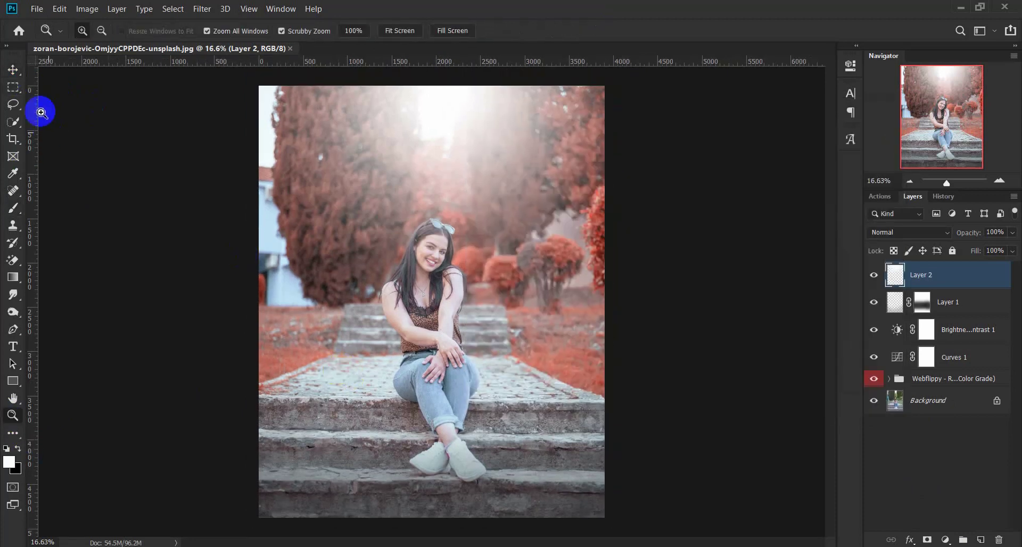
Free-transform Layer 2 to 111.82%, shift it up-left, and set its opacity to 91%.
click(14, 71)
click(60, 9)
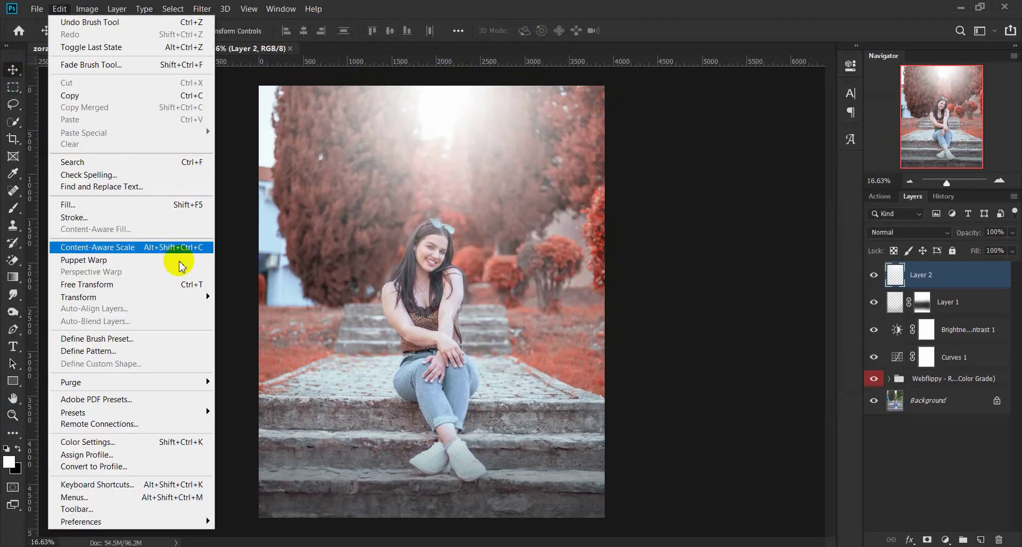
click(182, 221)
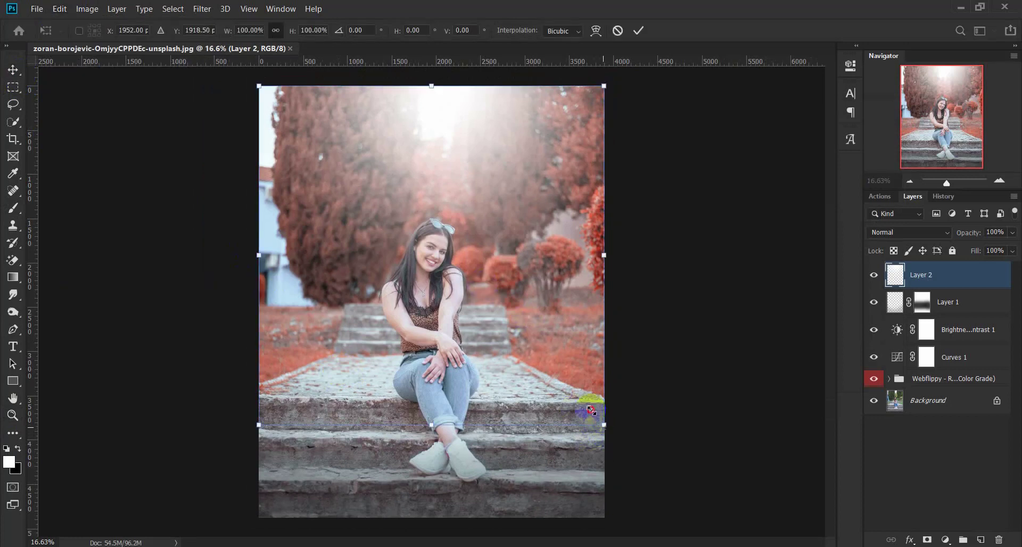
drag(605, 415, 628, 441)
mouse_move(541, 322)
mouse_down()
mouse_move(535, 271)
mouse_move(534, 290)
mouse_up()
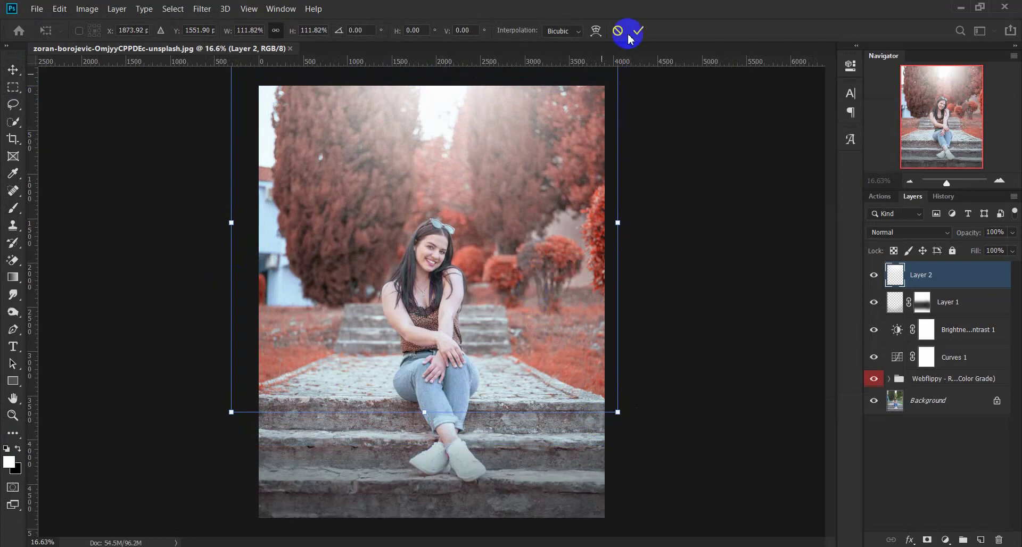
click(636, 31)
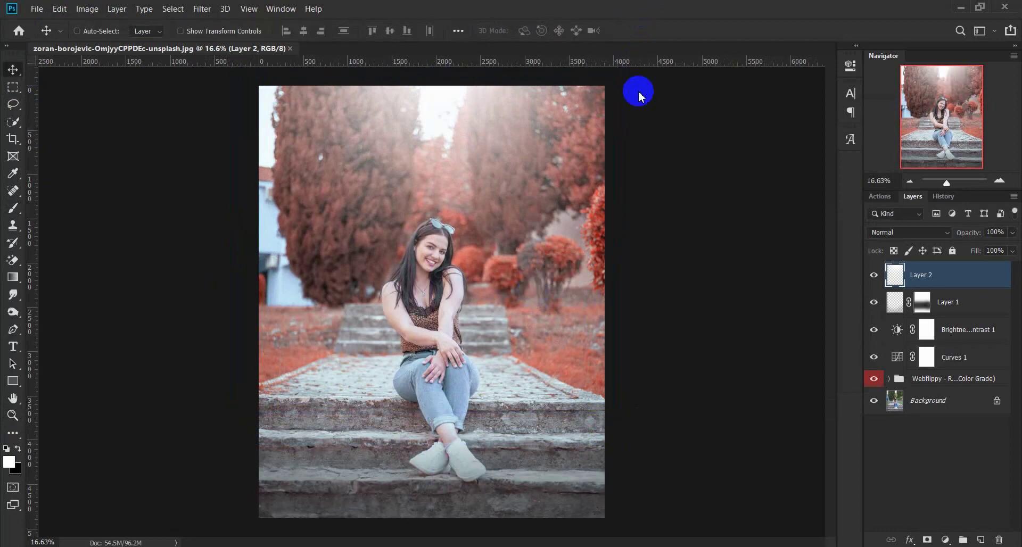
drag(976, 236, 967, 253)
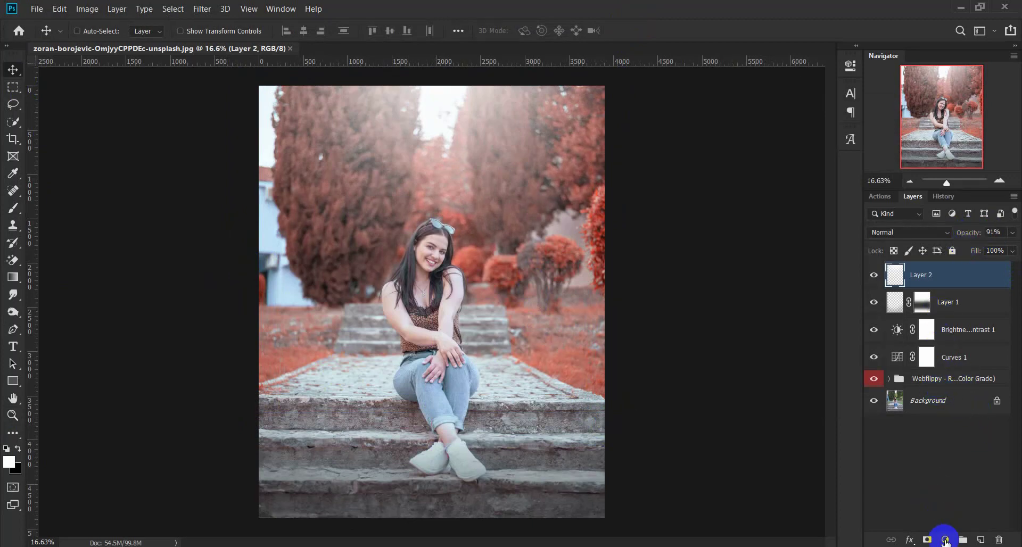
Add a Color Balance layer with midtones Cyan–Red +21, Magenta–Green +6, Yellow–Blue +12.
click(945, 540)
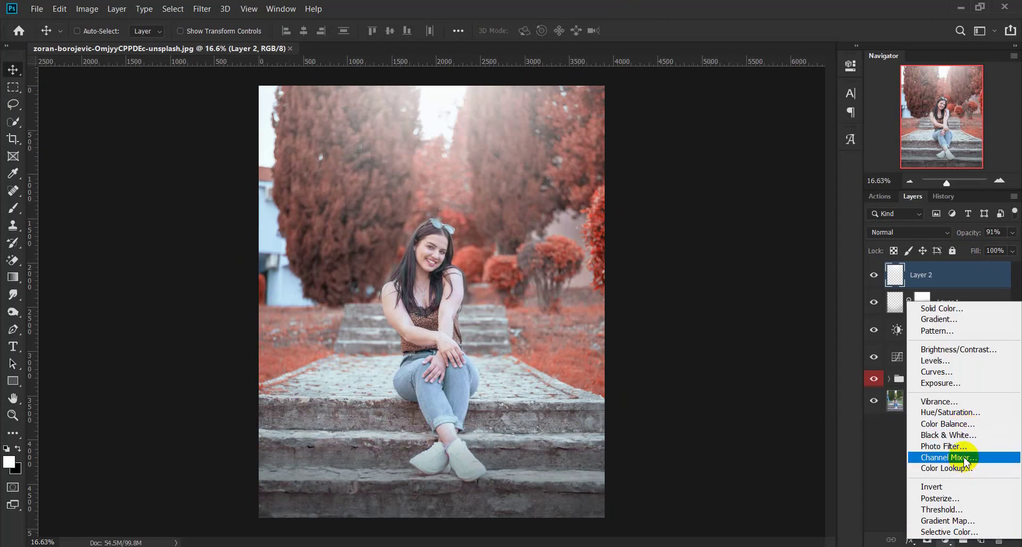
click(963, 423)
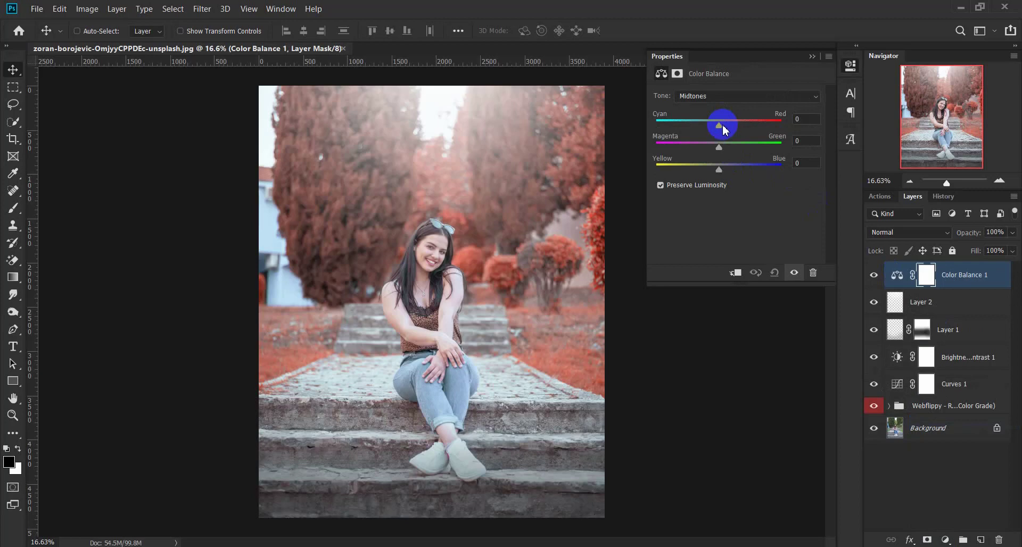
click(719, 149)
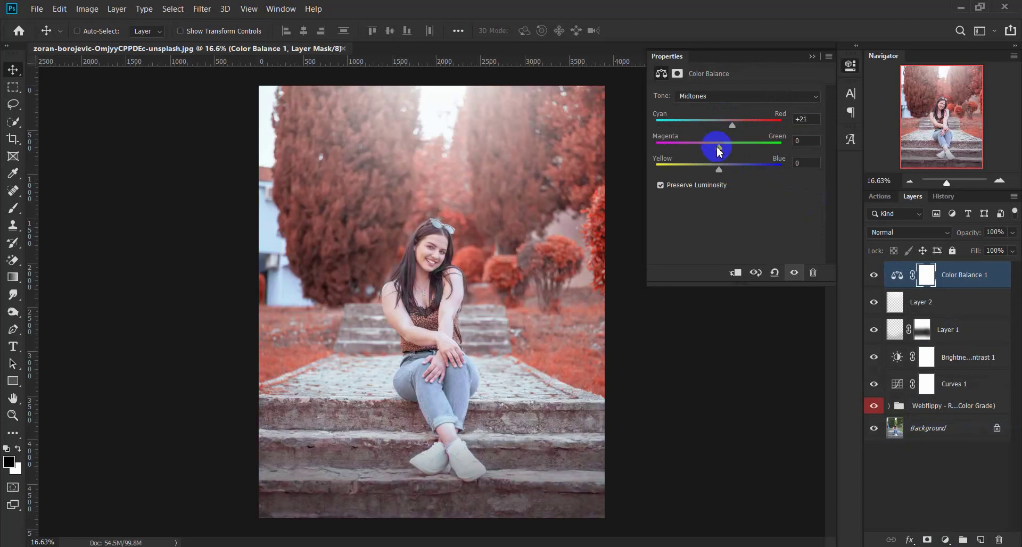
drag(705, 146, 724, 146)
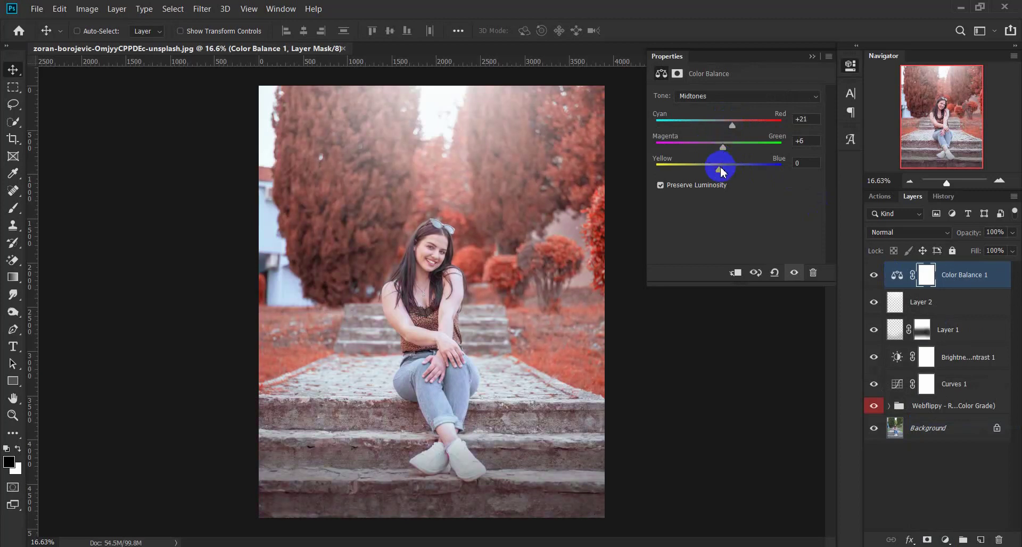
drag(728, 169, 726, 169)
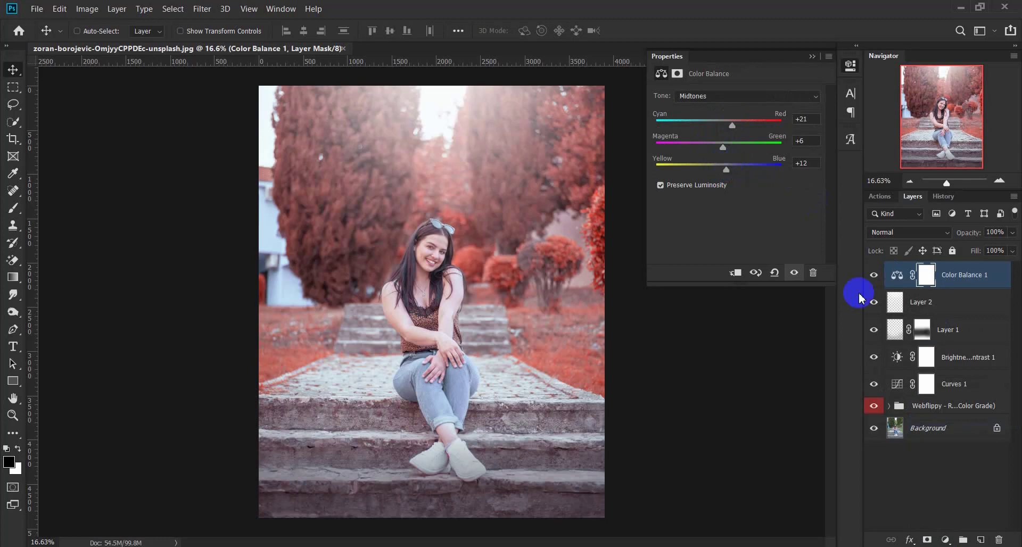
click(876, 277)
click(875, 277)
click(875, 277)
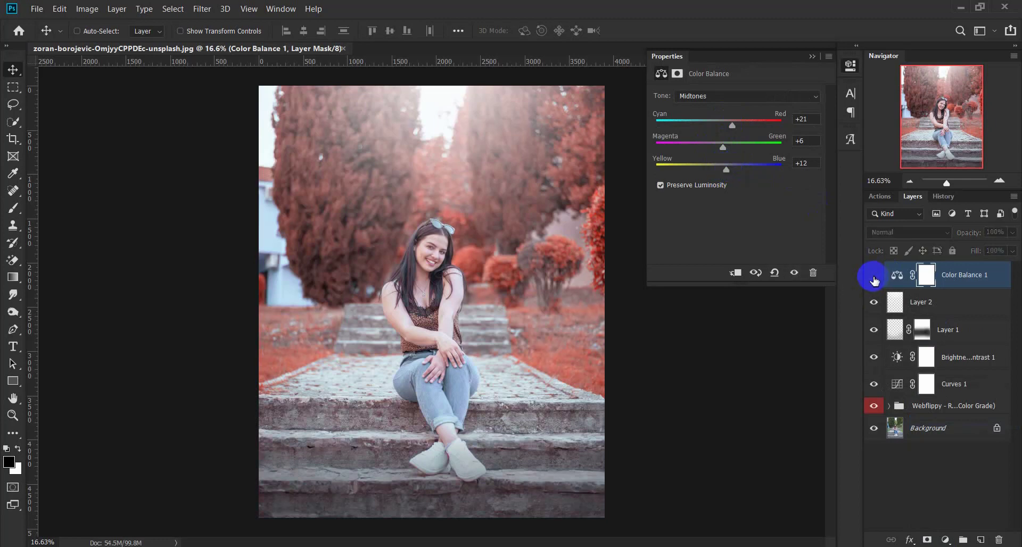
click(873, 277)
click(813, 56)
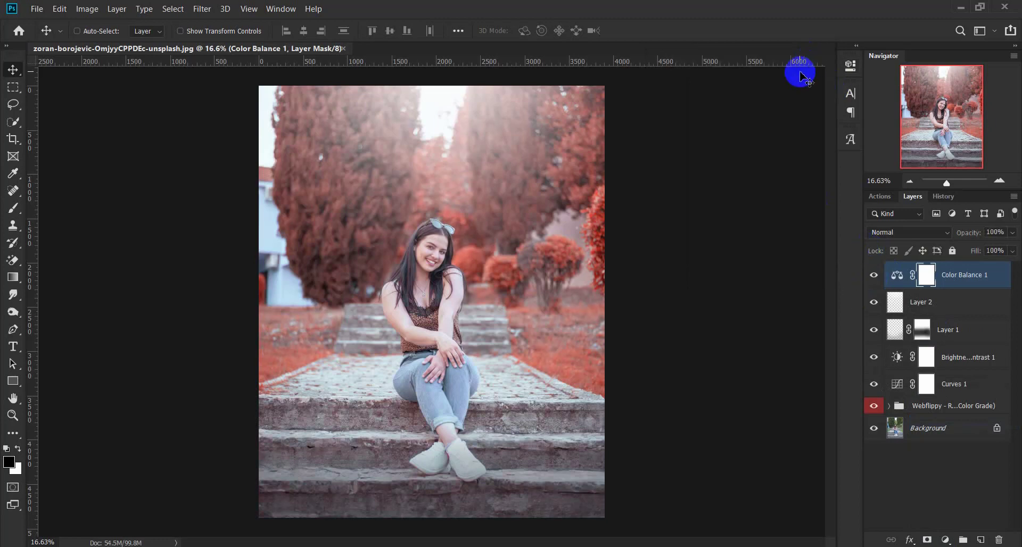
Add a Color Lookup layer loaded with Crisp_Warm.look at 34% opacity.
click(946, 540)
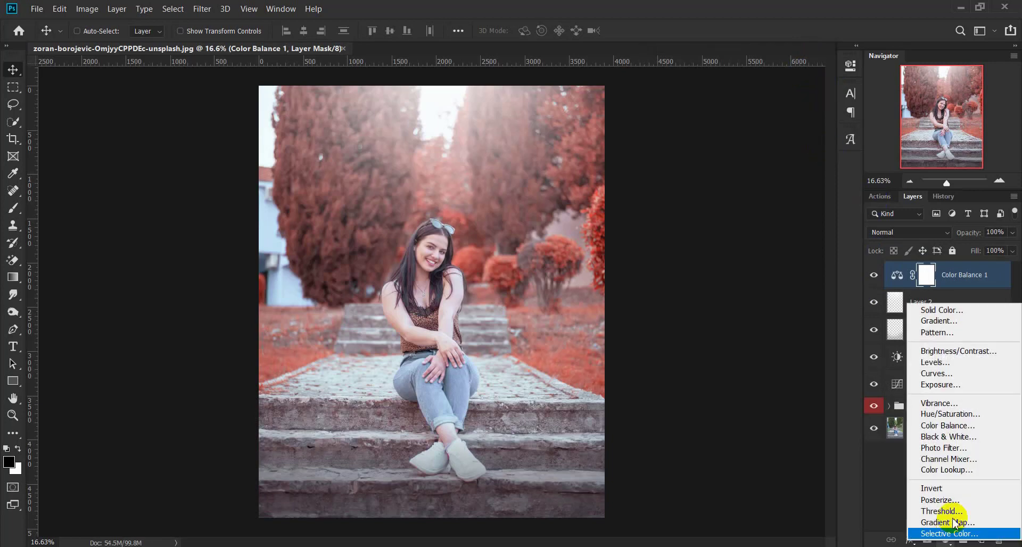
click(937, 472)
click(753, 97)
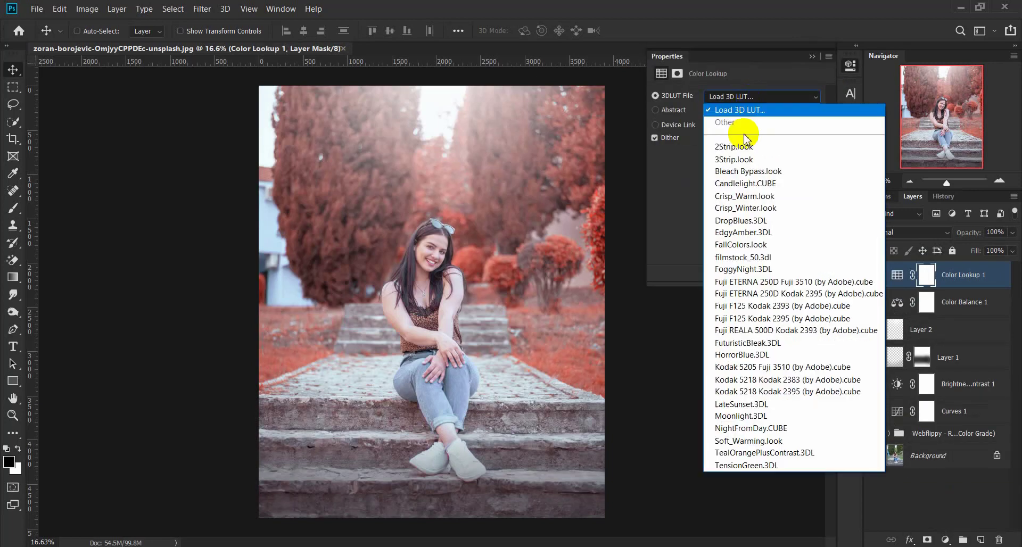
click(740, 157)
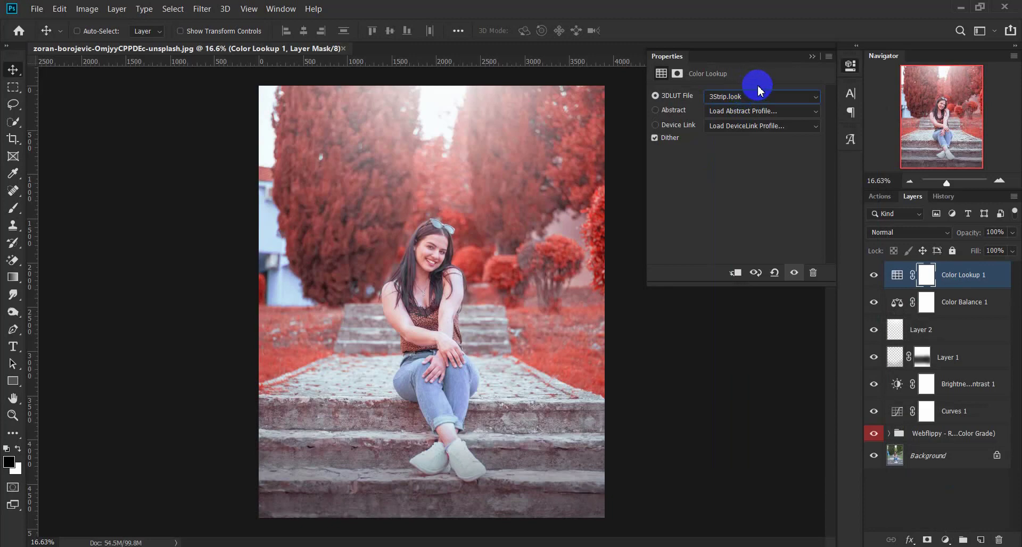
key(Down)
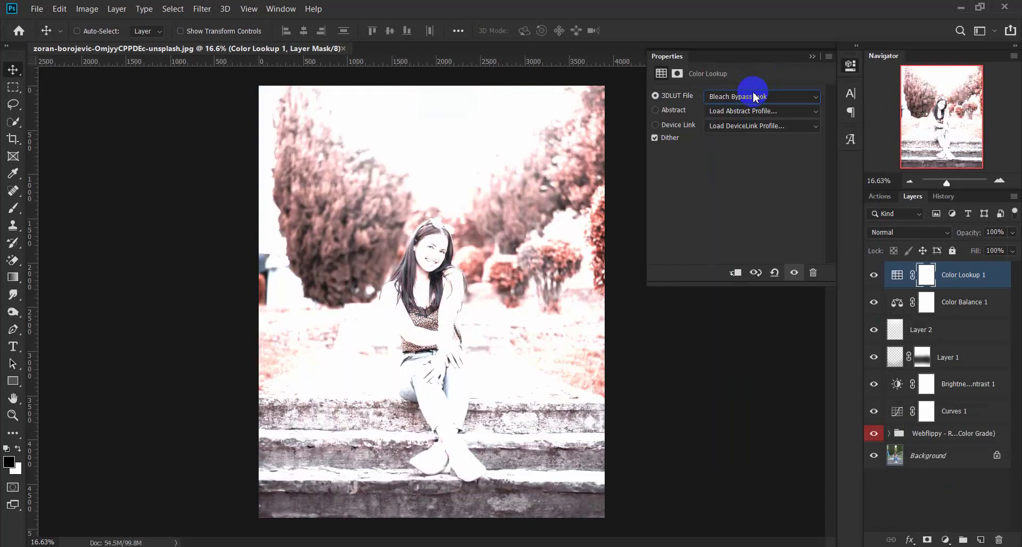
key(Down)
key(Down)
key(Down)
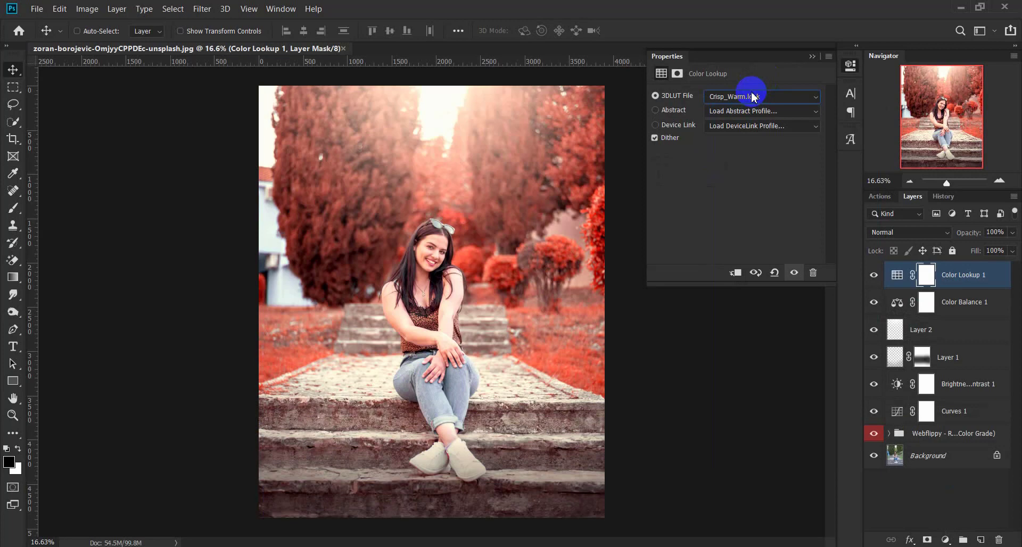
drag(962, 237, 925, 239)
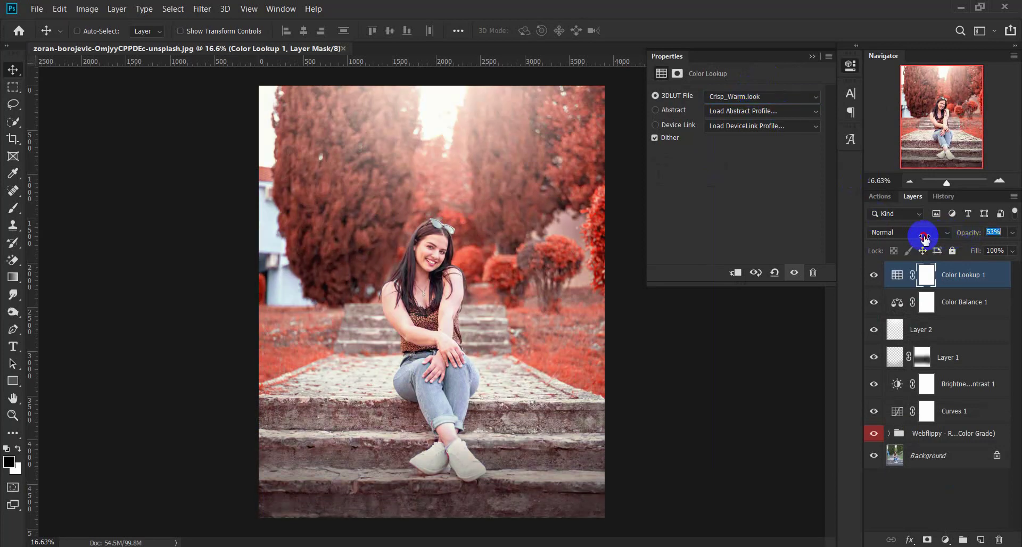
click(874, 275)
click(874, 274)
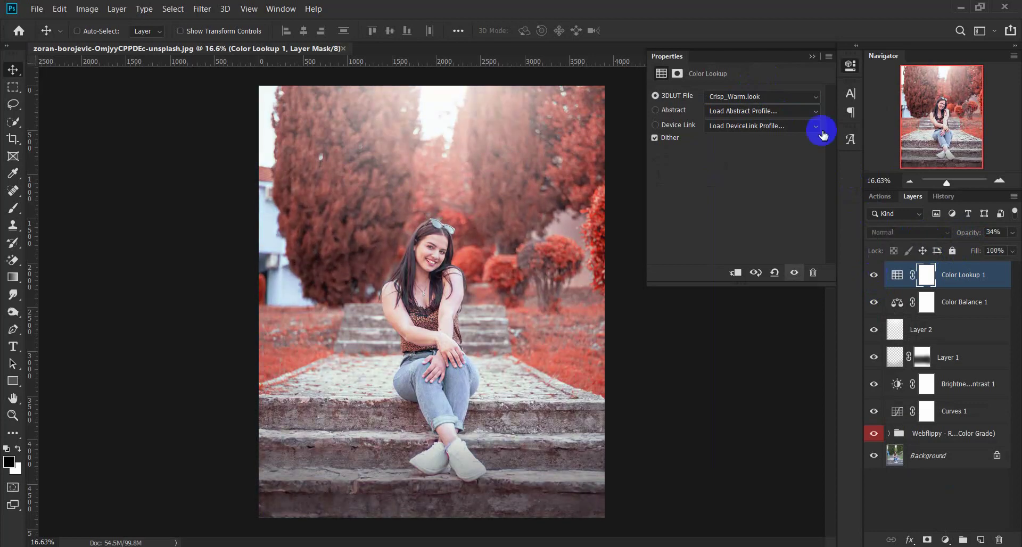
Close the Color Lookup properties and flatten the image into a single Background layer.
click(813, 58)
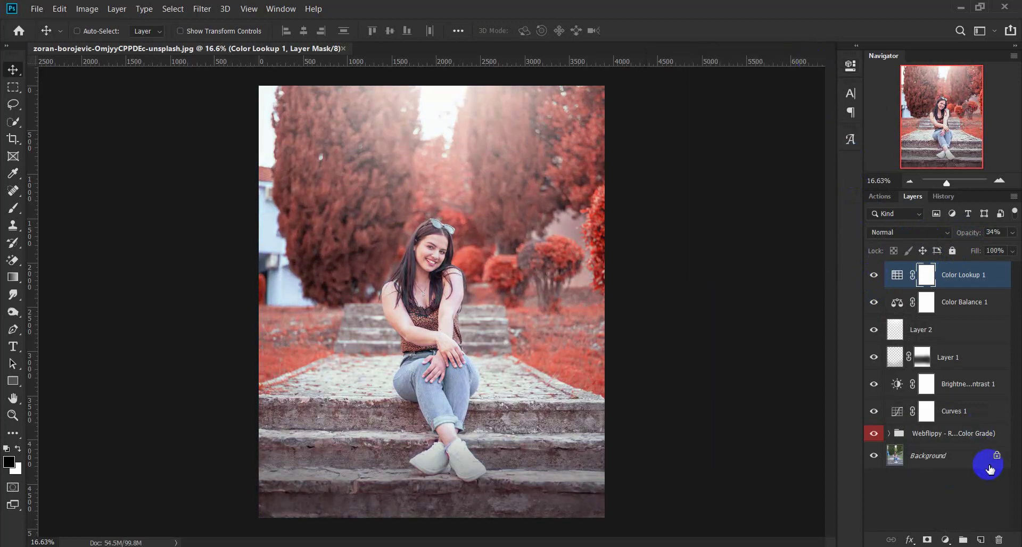
right_click(960, 461)
click(941, 424)
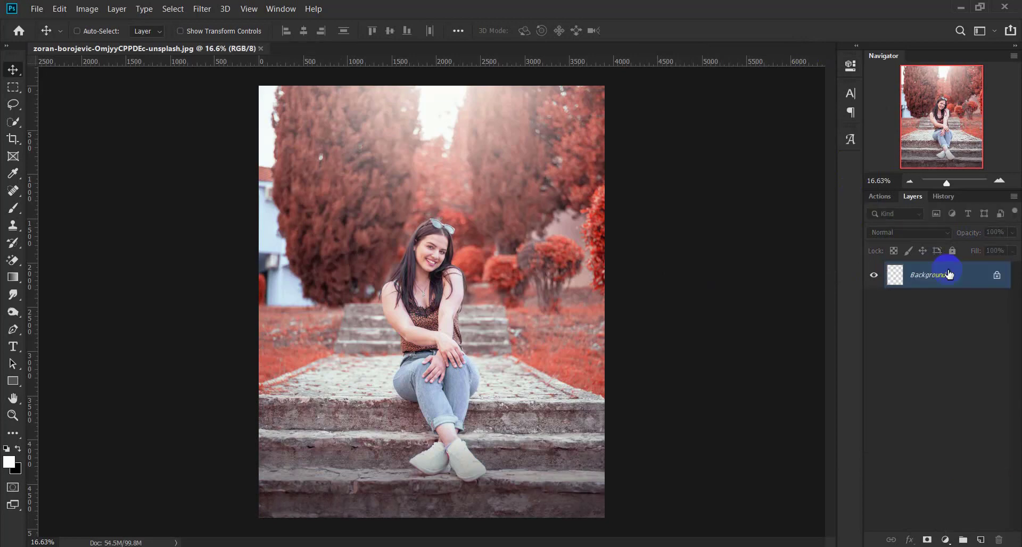
Zoom in to check the face, fit the image on screen, and duplicate the Background layer.
click(11, 415)
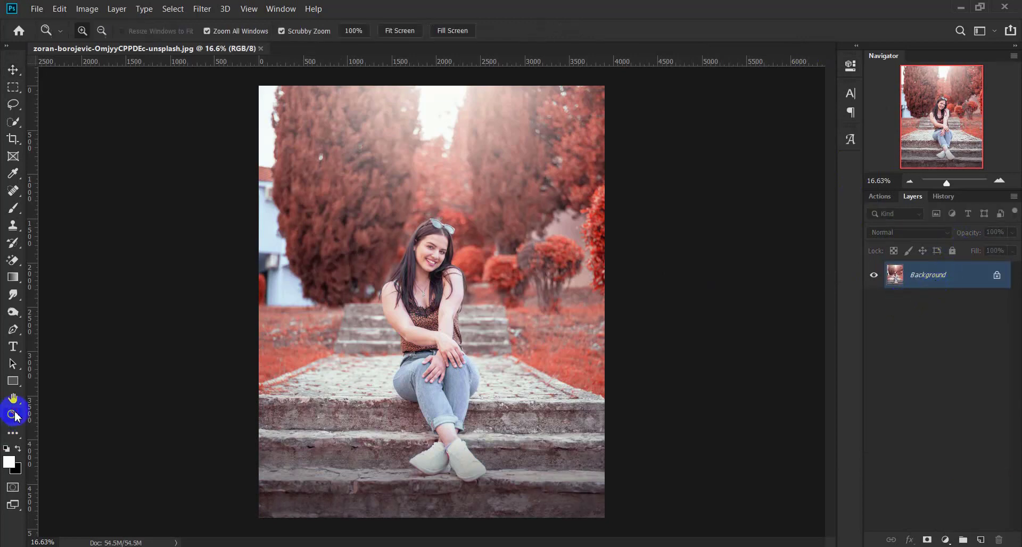
drag(432, 250, 467, 332)
right_click(467, 332)
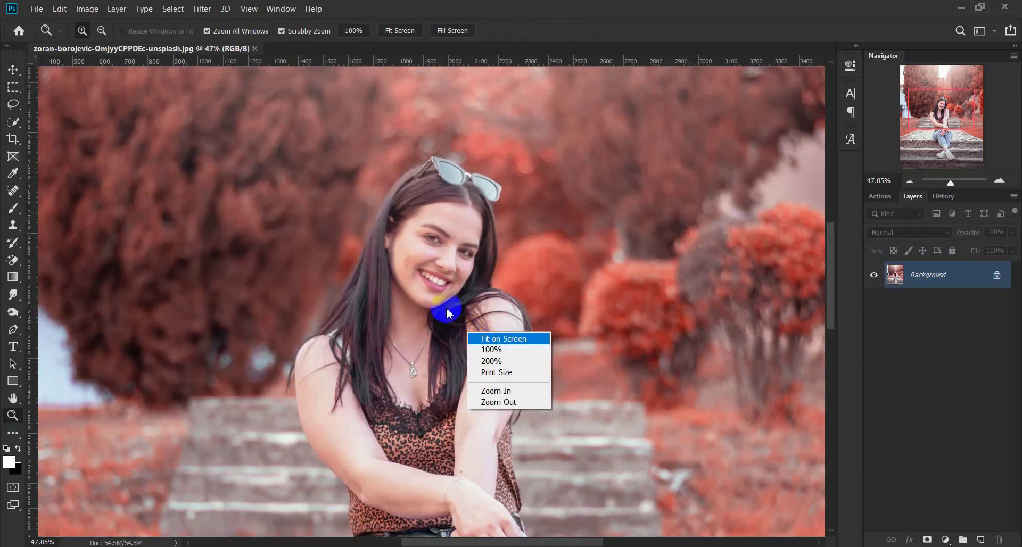
click(487, 335)
click(13, 69)
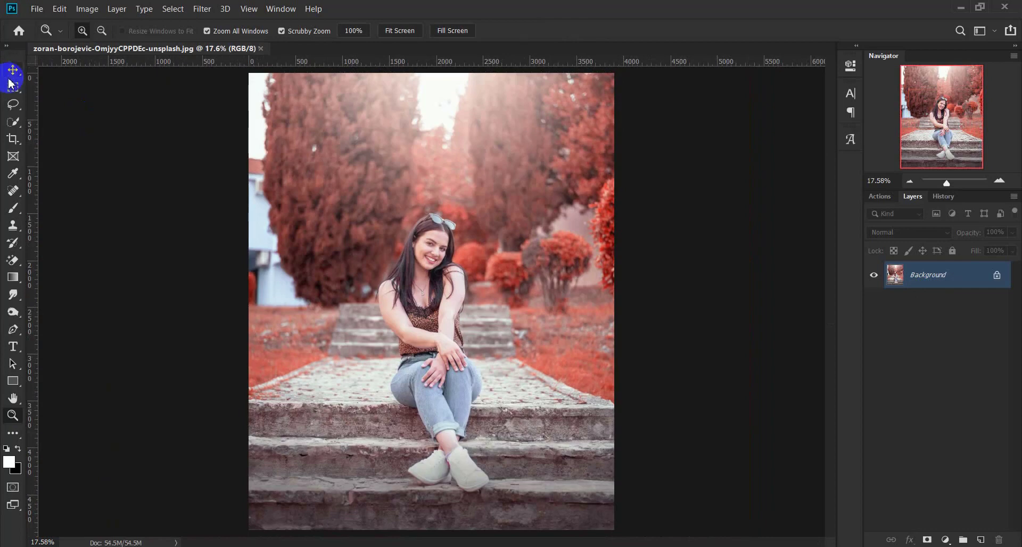
drag(943, 282, 981, 541)
Convert Background copy to a smart object, swap the colours, and launch Color Efex Pro 4 on it.
right_click(950, 275)
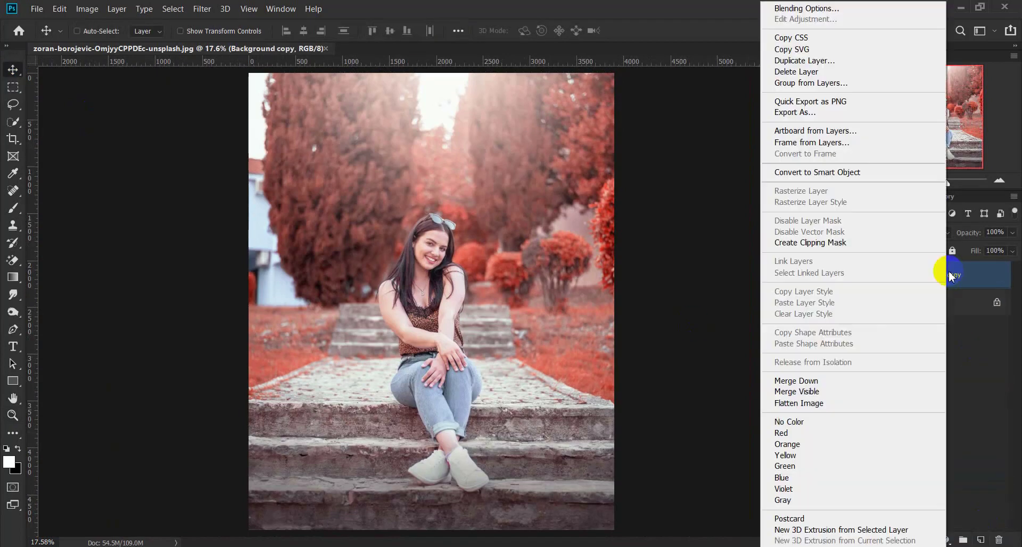
click(829, 172)
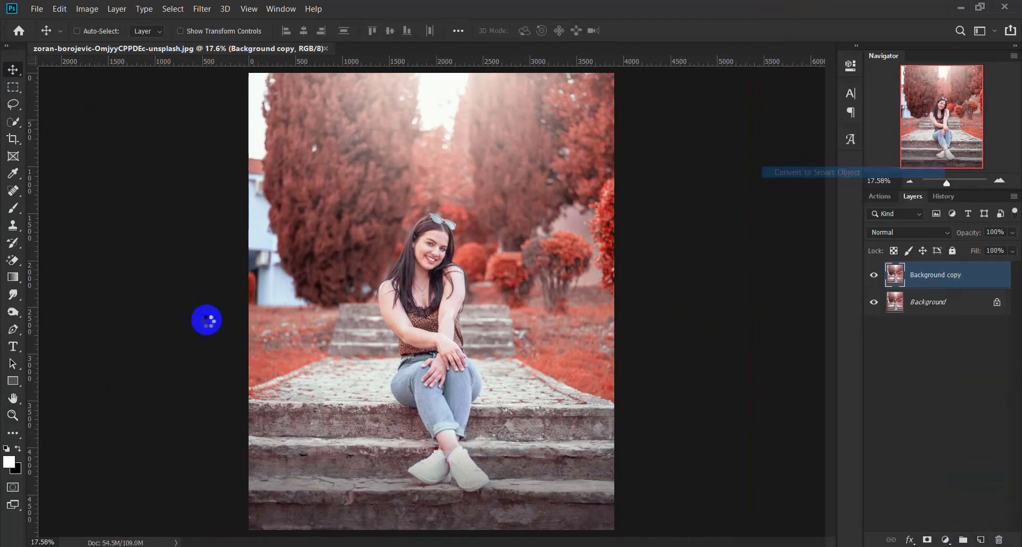
click(17, 449)
click(197, 9)
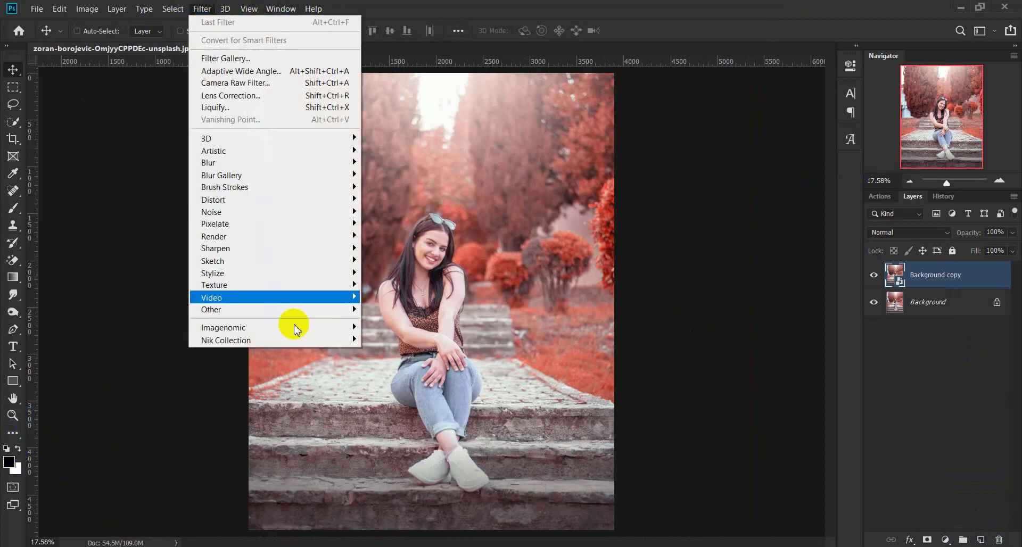
click(443, 349)
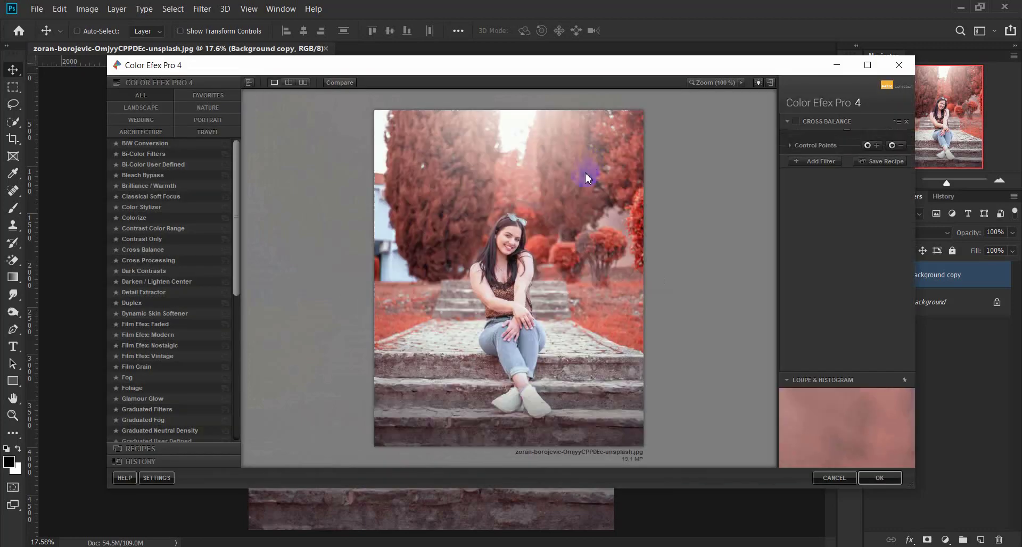
Try the Tungsten To Daylight and Daylight To Tungsten Cross Balance presets, re-enabling the effect.
click(850, 145)
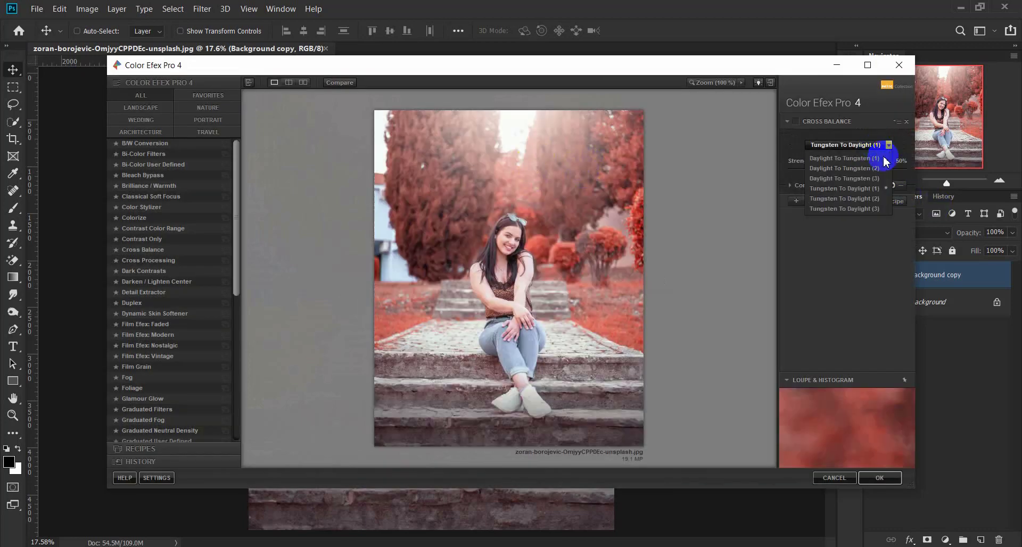
click(846, 209)
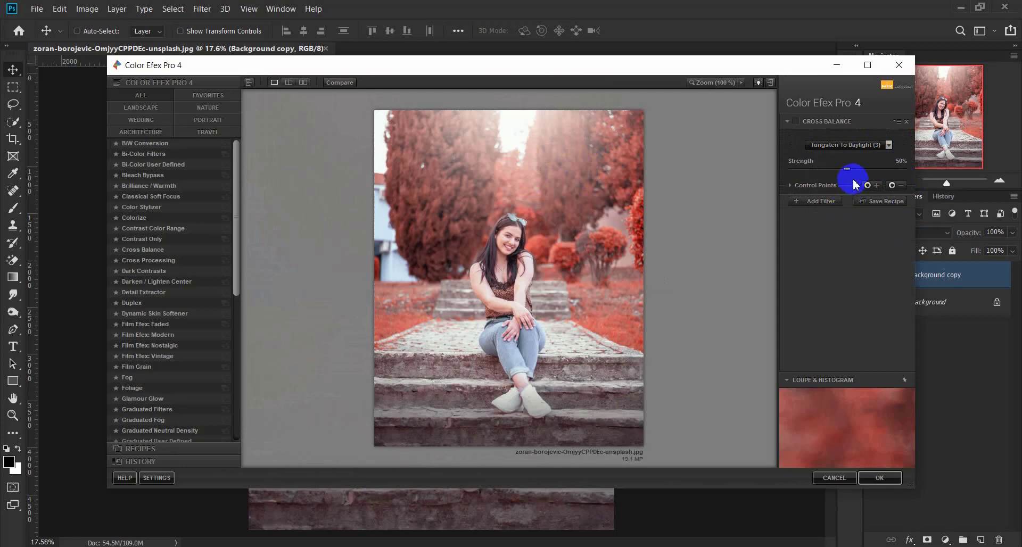
click(862, 149)
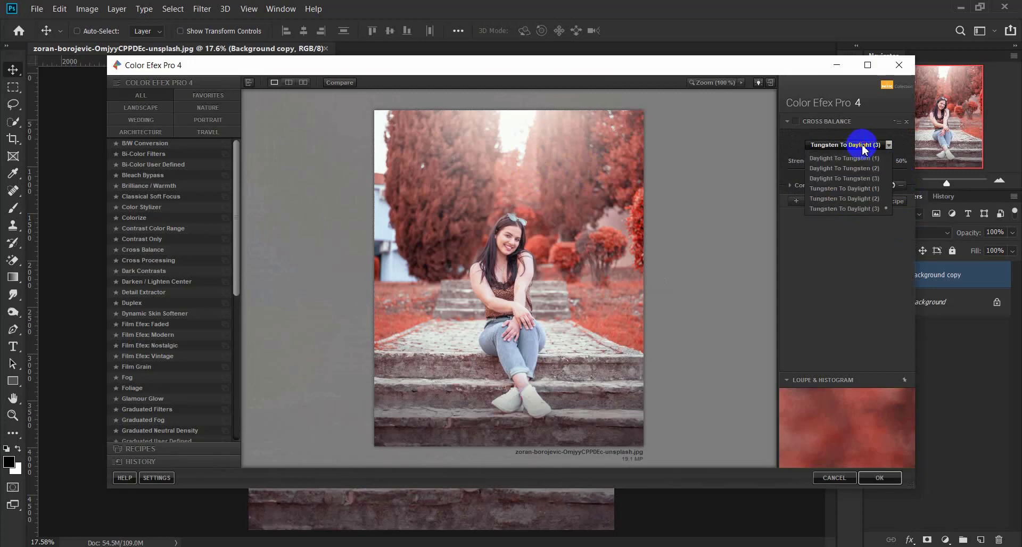
click(873, 202)
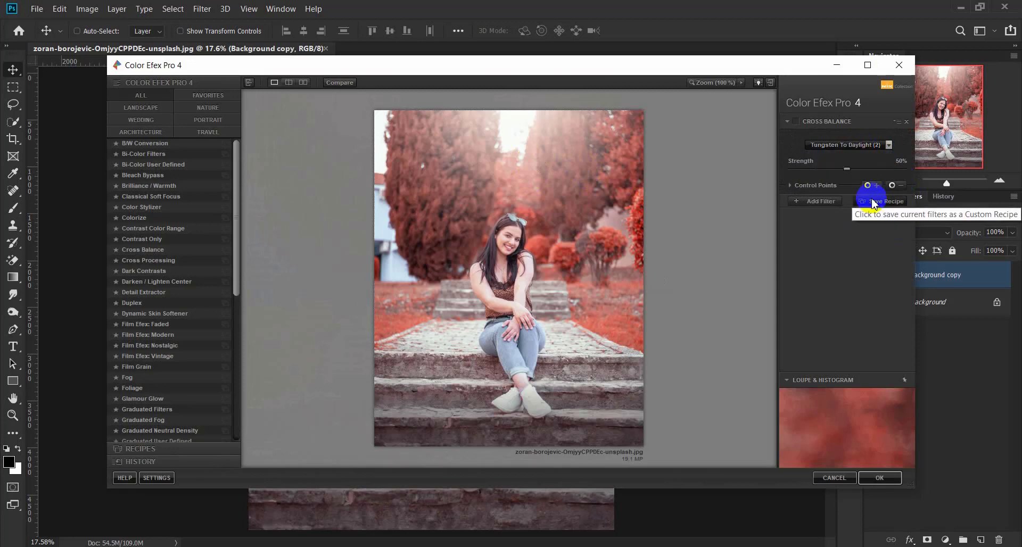
click(854, 145)
click(856, 145)
click(861, 144)
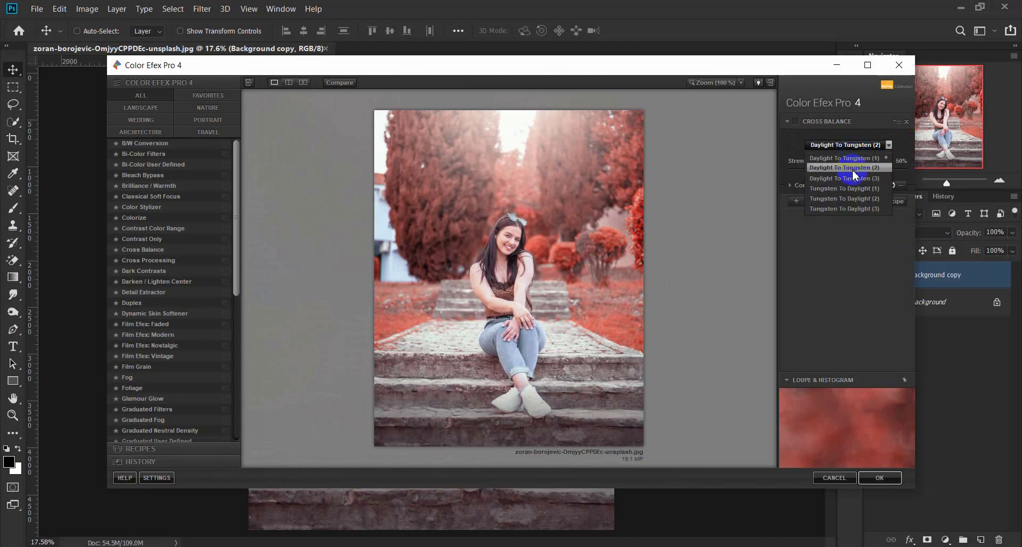
click(853, 173)
click(855, 144)
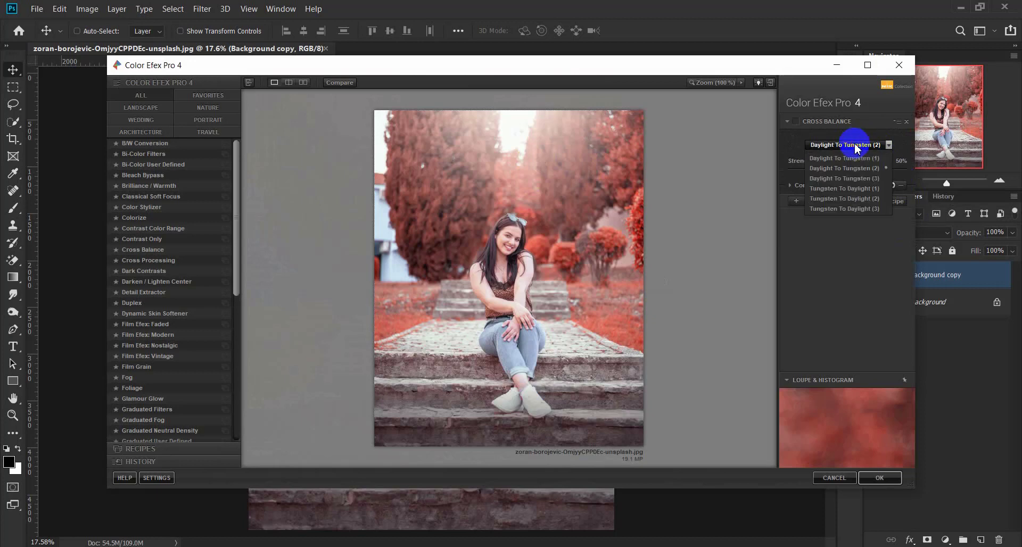
click(854, 179)
click(797, 121)
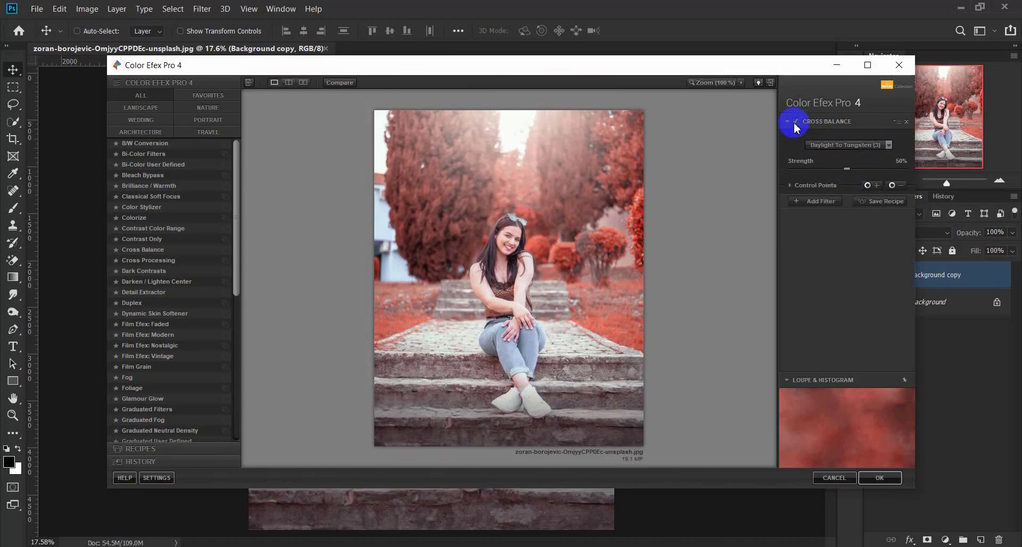
Settle Cross Balance on Tungsten To Daylight (1) and add a second filter slot.
click(847, 145)
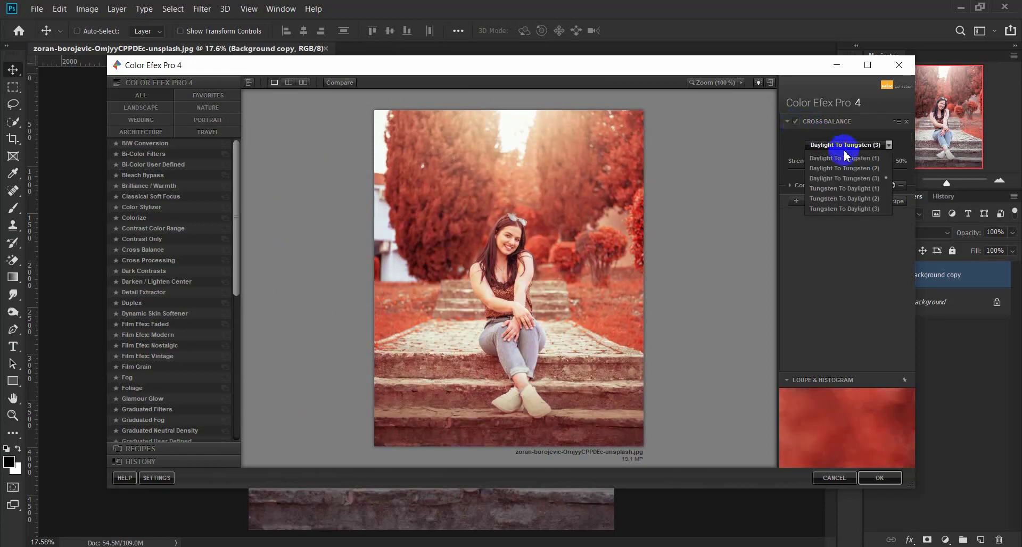
click(845, 158)
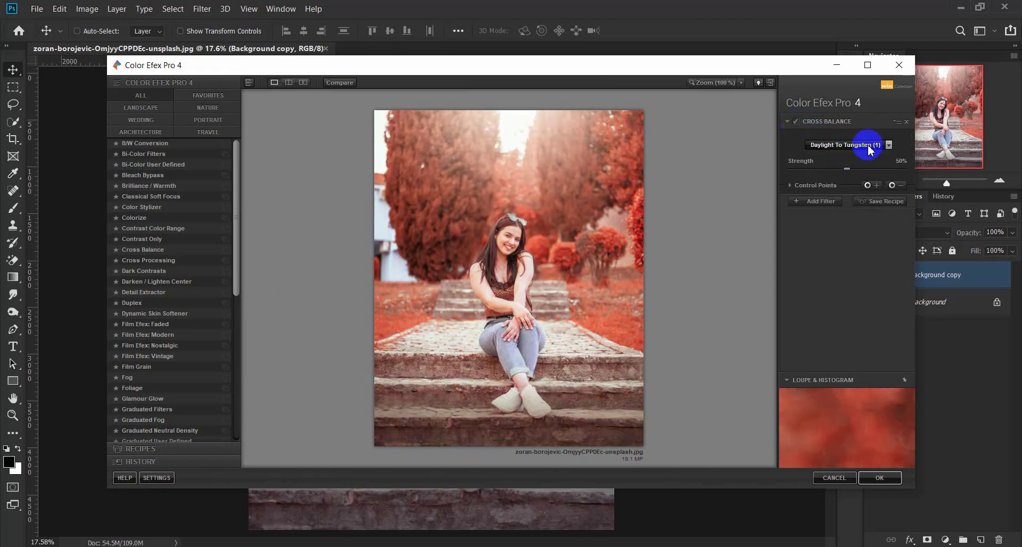
click(889, 144)
click(883, 169)
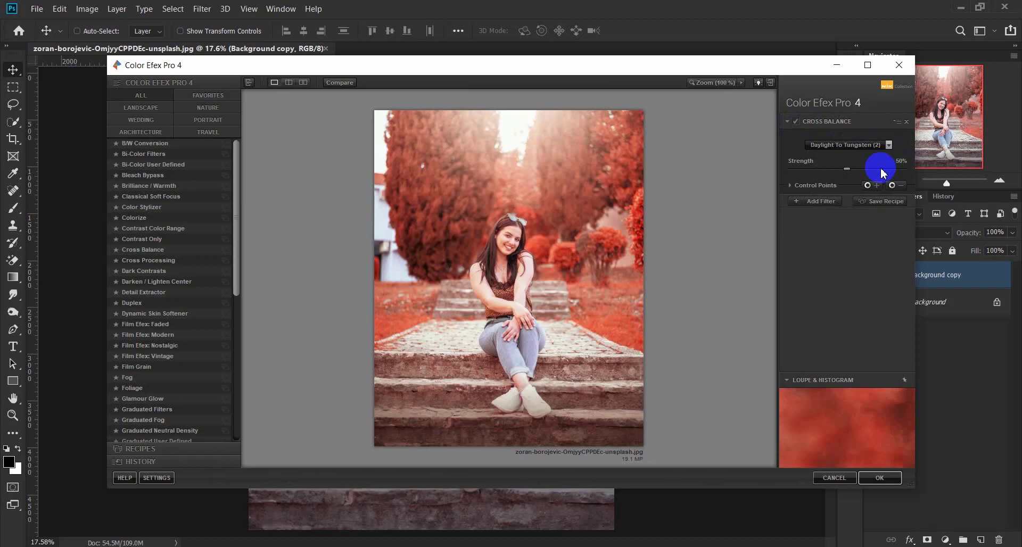
click(889, 145)
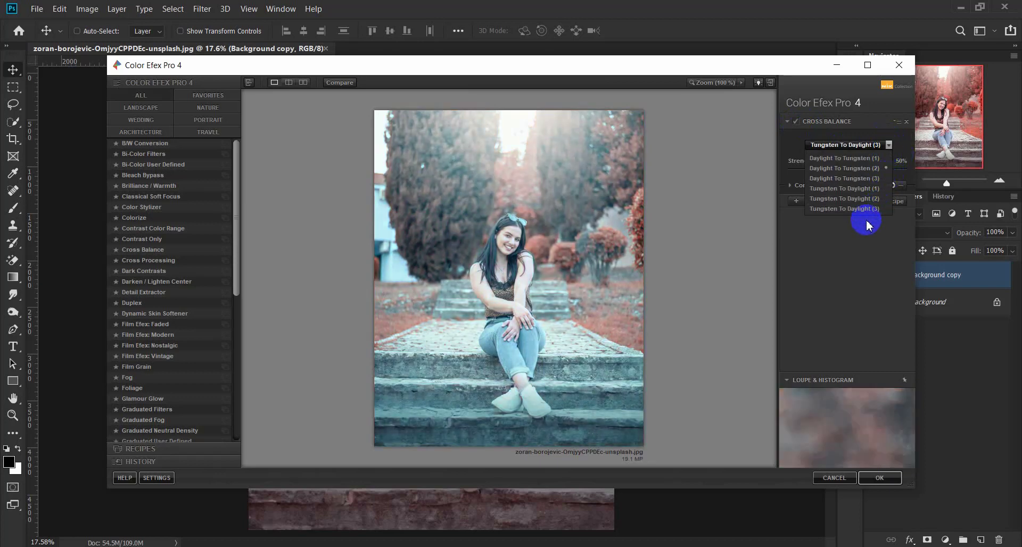
click(870, 189)
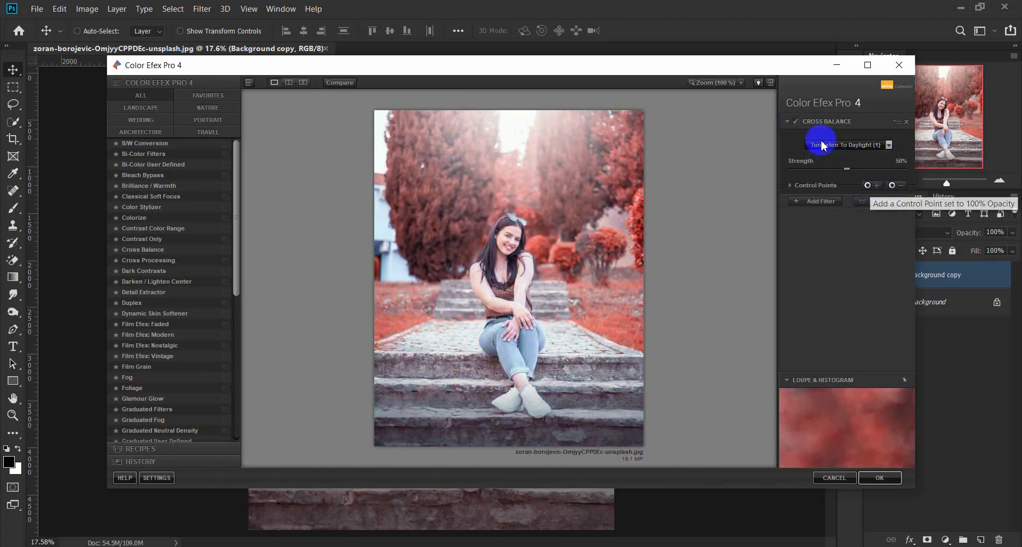
click(797, 122)
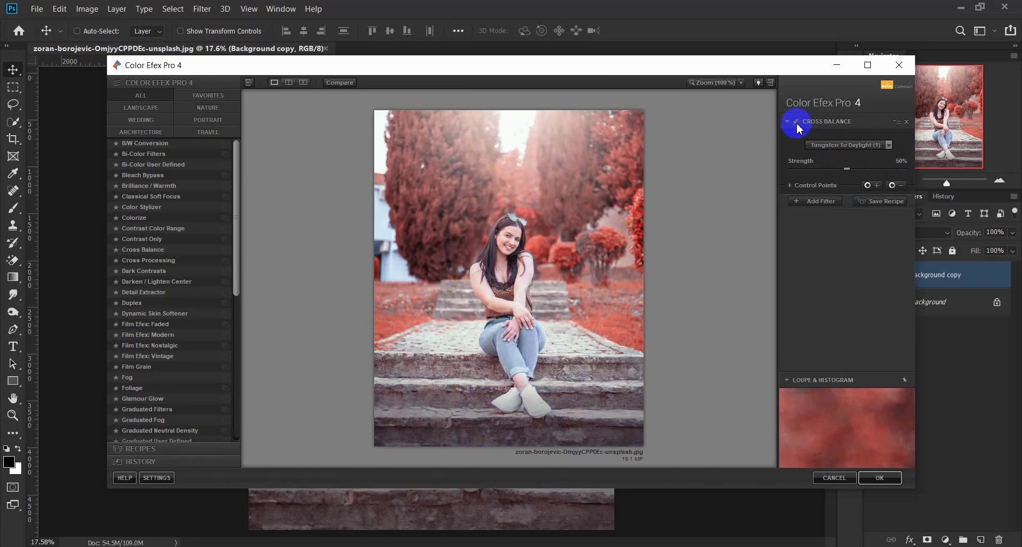
click(815, 201)
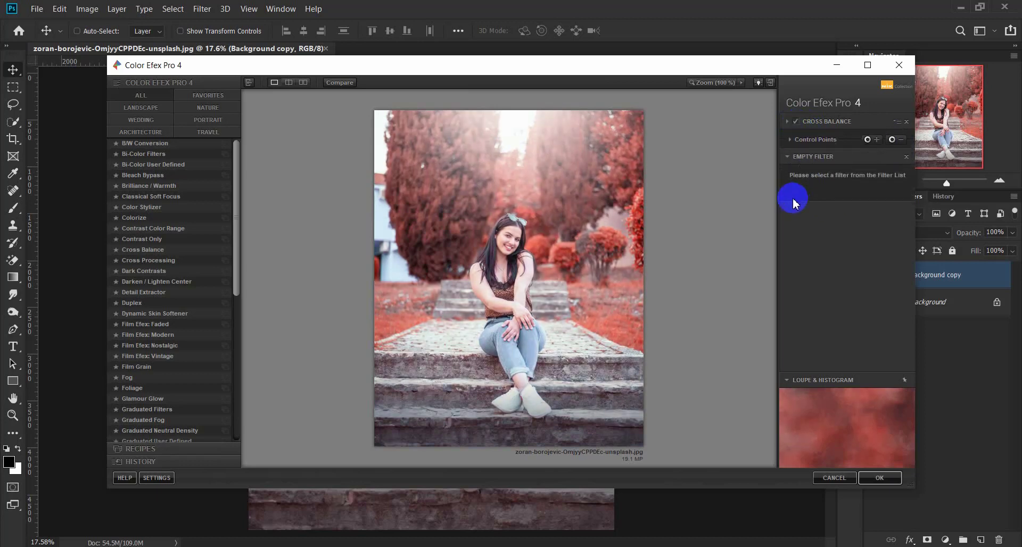
Try Cross Processing with method L02 in the second slot, comparing before and after.
click(129, 252)
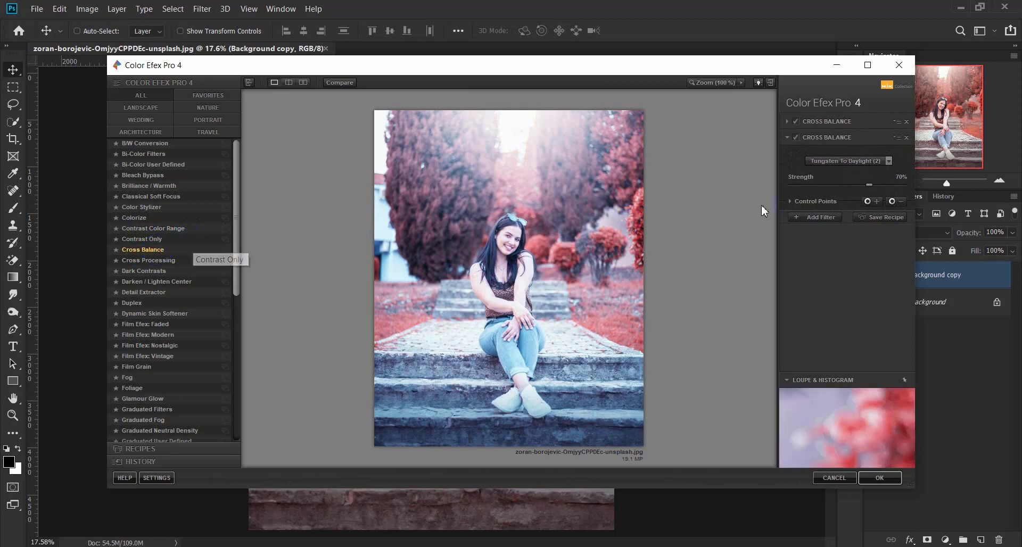
click(160, 261)
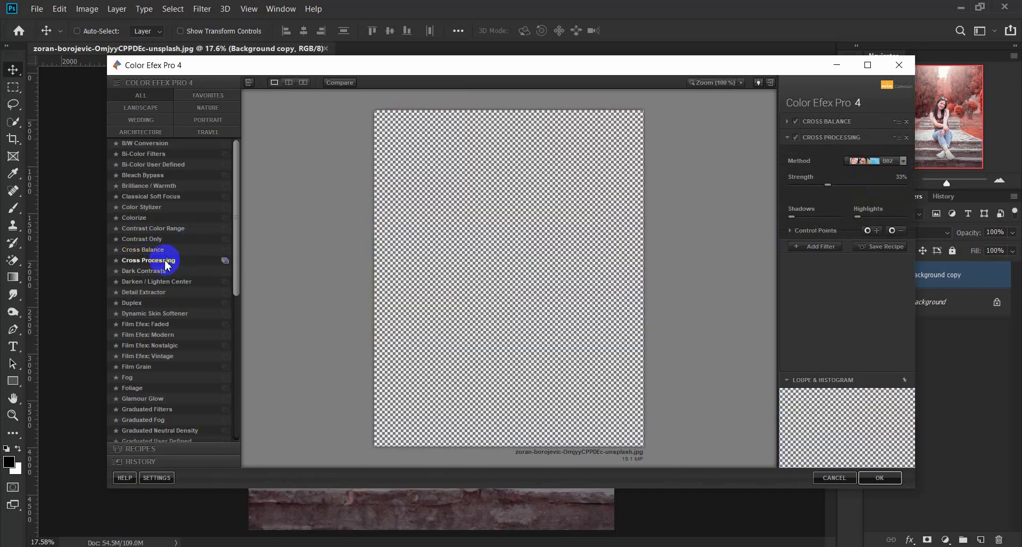
click(903, 161)
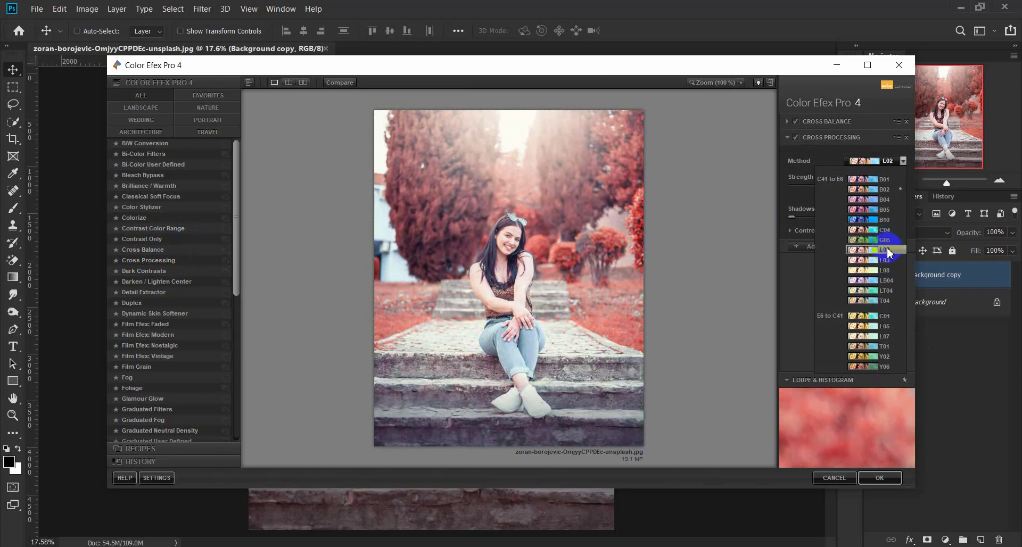
click(888, 252)
click(796, 138)
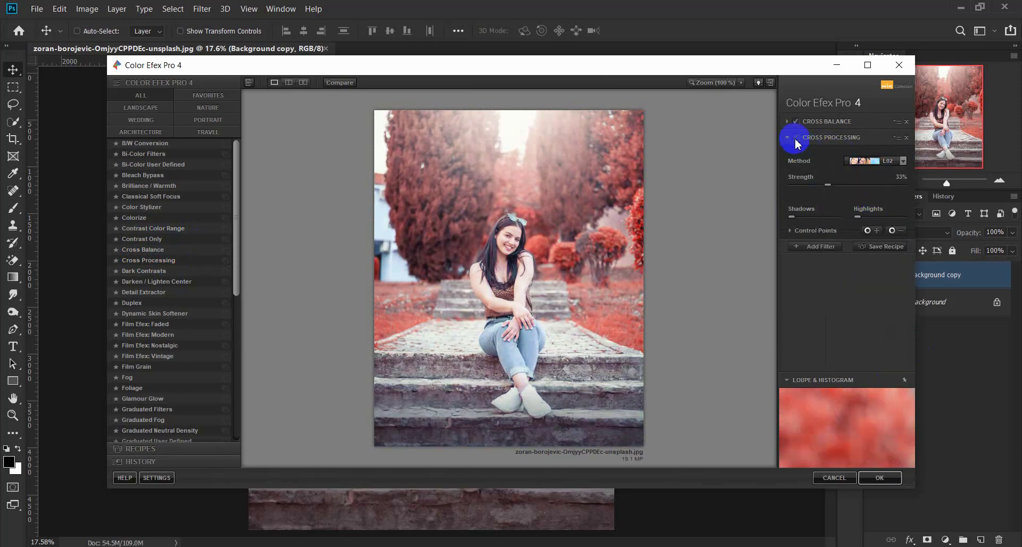
click(797, 139)
click(796, 139)
click(796, 140)
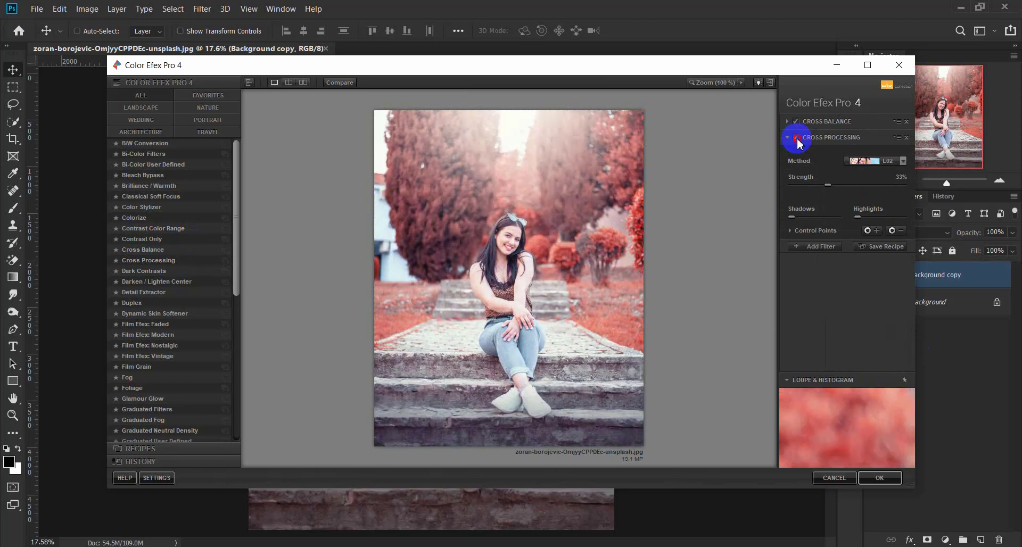
click(803, 137)
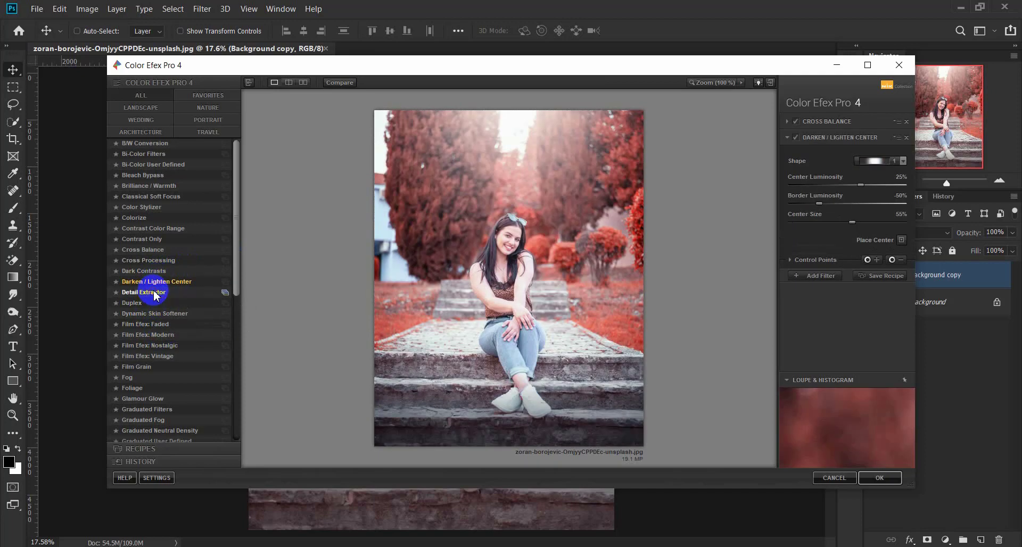
Make the second filter Darken / Lighten Center, compare it, and apply the stack as a smart filter.
click(160, 281)
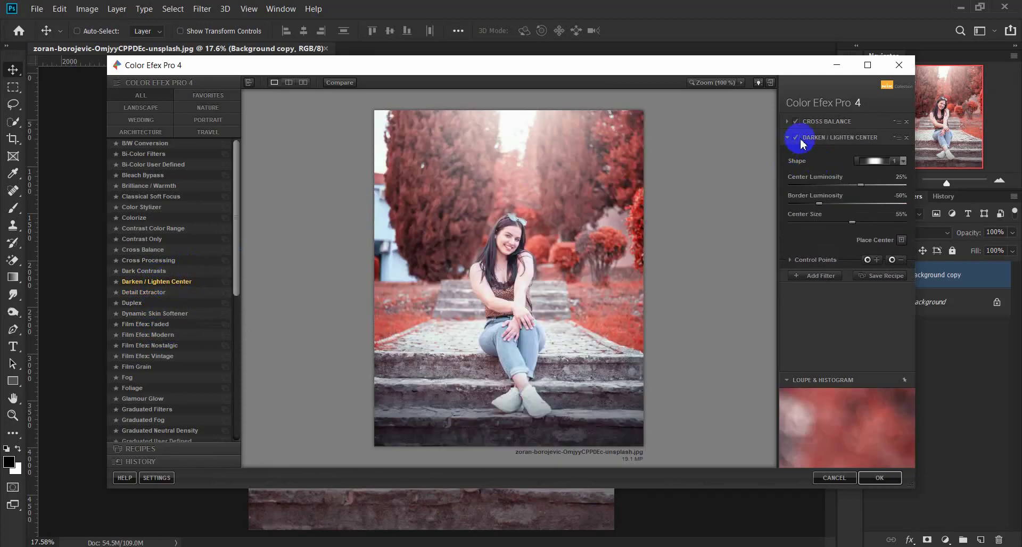
click(797, 137)
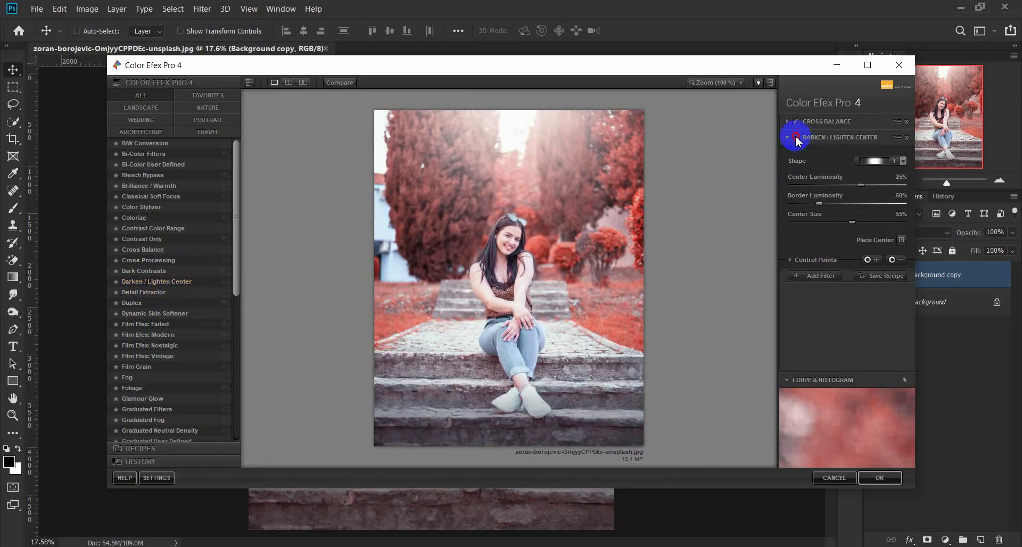
click(796, 137)
click(797, 137)
click(796, 137)
click(880, 478)
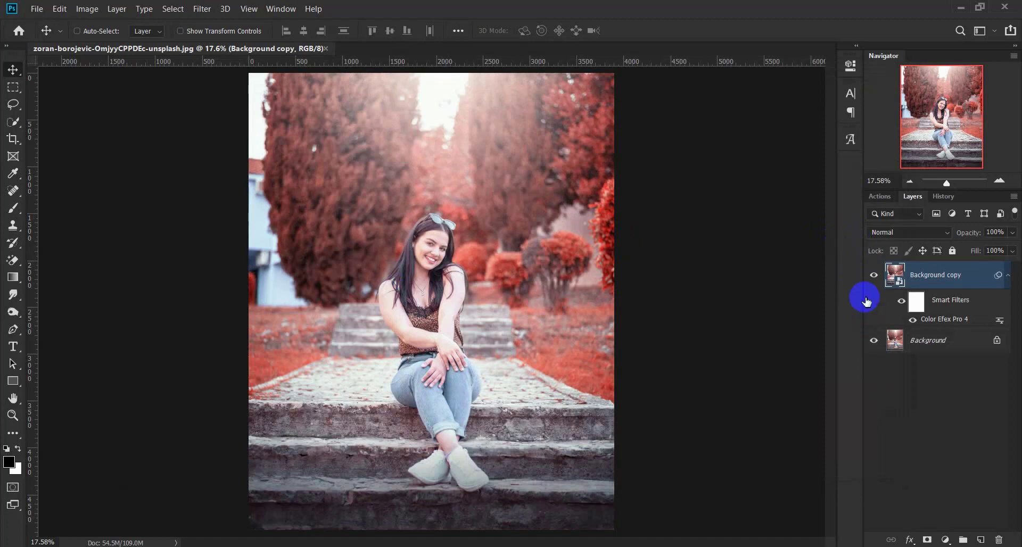
Hide and reshow Background copy to compare with the original, then zoom in on the woman's face.
click(874, 275)
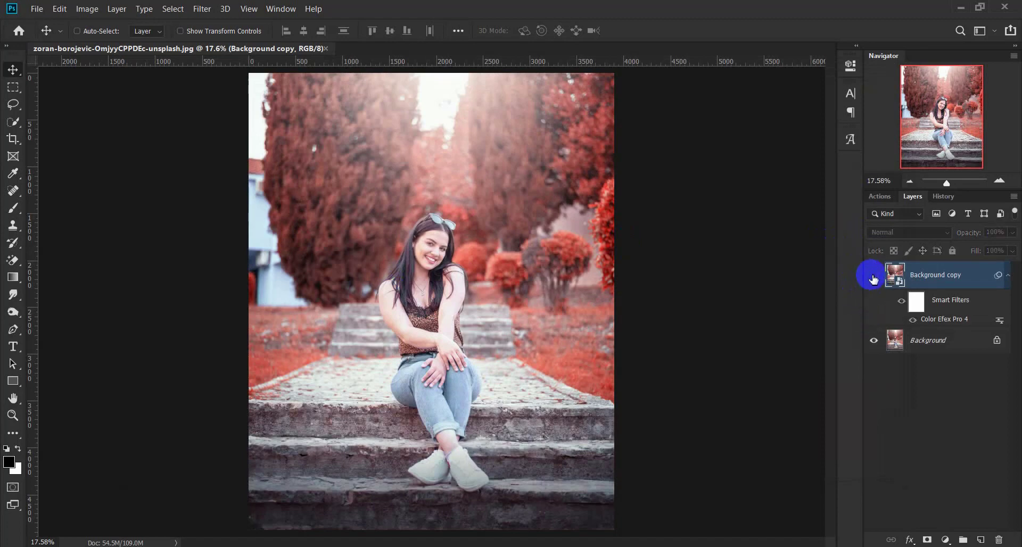
click(874, 275)
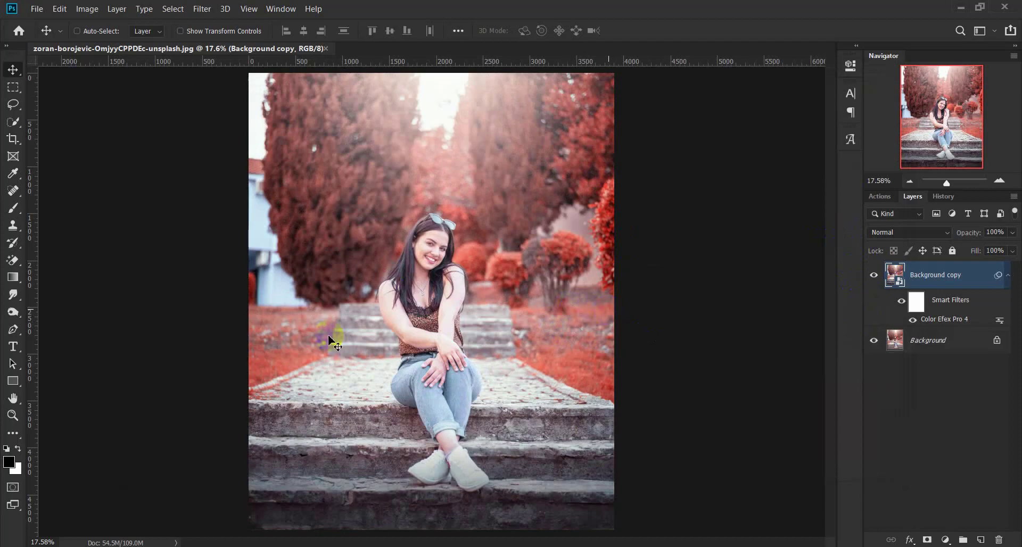
click(13, 416)
drag(446, 271, 503, 360)
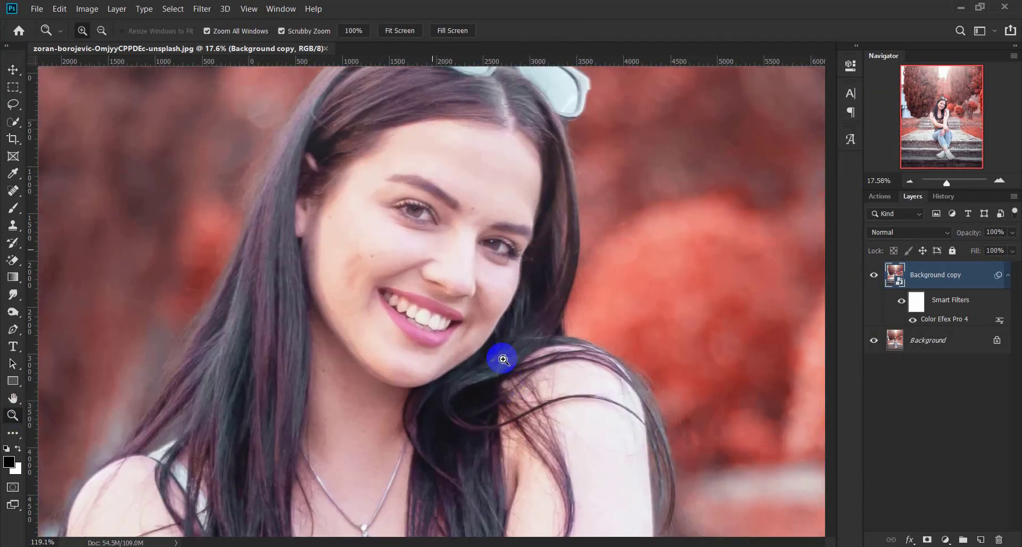